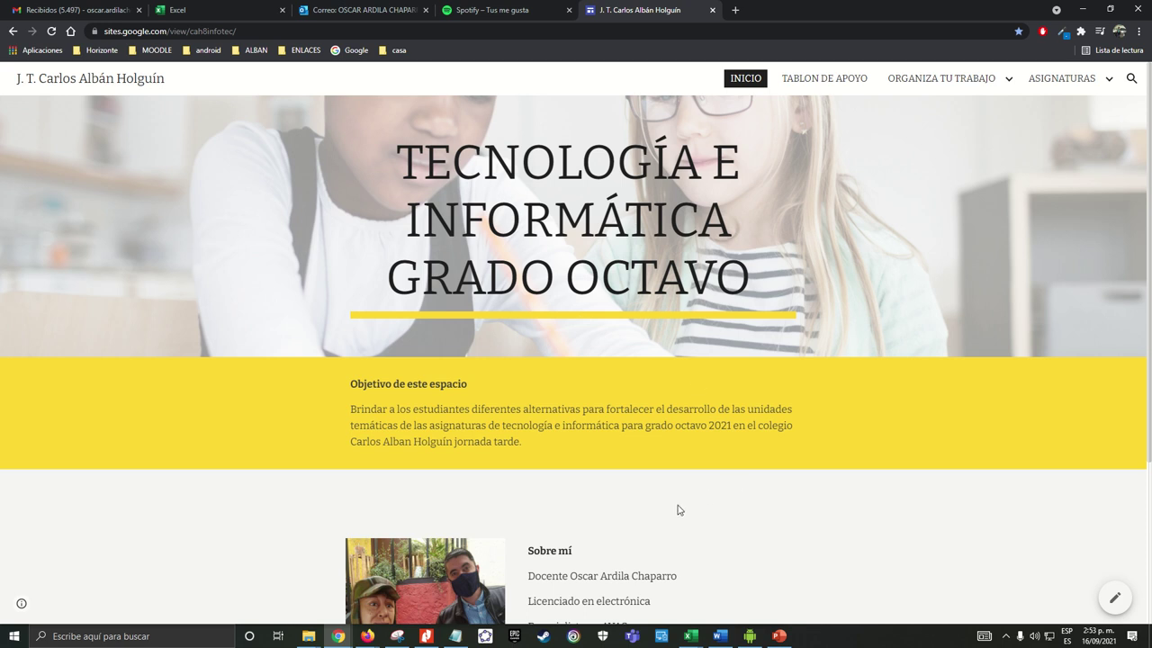
Bring the Guía 6 PDF forward in Nitro Pro and scroll up to page 1's evaluation table
click(426, 636)
scroll(486, 409, up, 5)
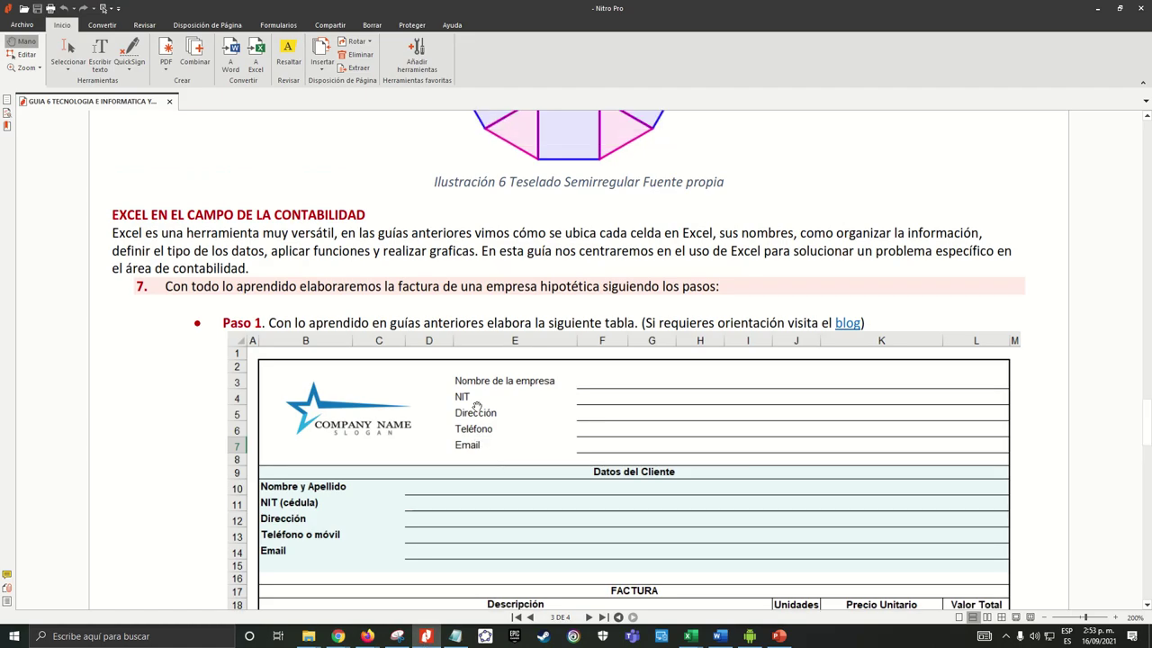
scroll(488, 413, up, 5)
scroll(494, 420, up, 5)
scroll(502, 430, up, 5)
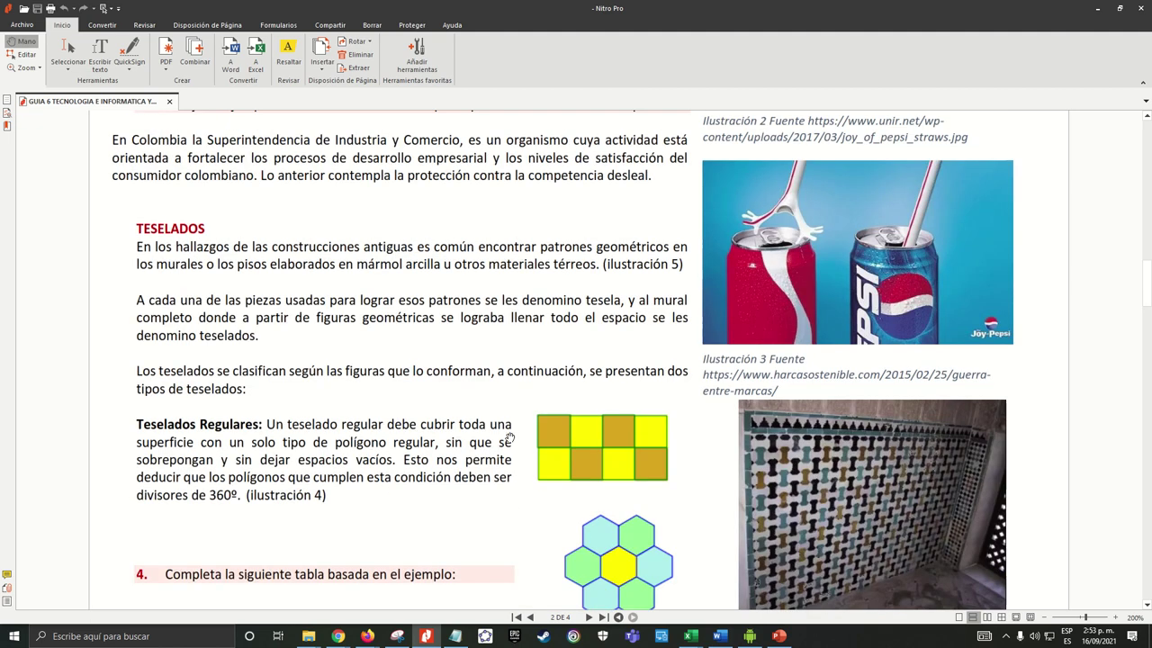
scroll(510, 440, up, 5)
scroll(510, 440, up, 5)
scroll(359, 405, up, 3)
scroll(227, 365, down, 3)
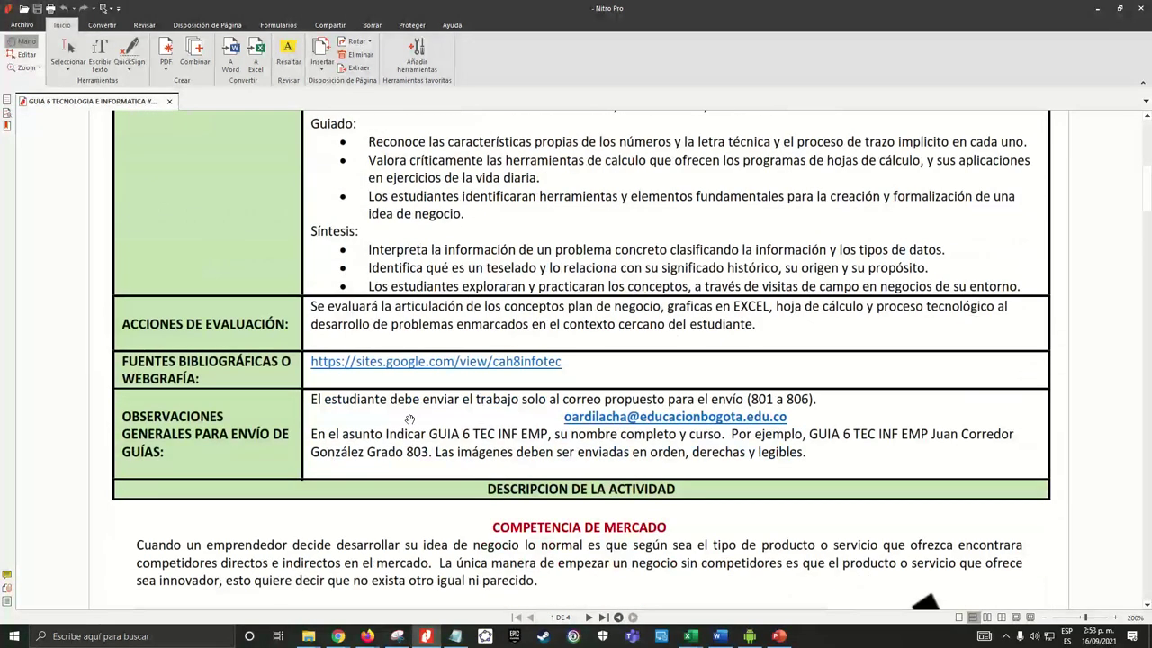
Follow the guide's sites.google.com course link, allow it, and maximize Edge
click(460, 364)
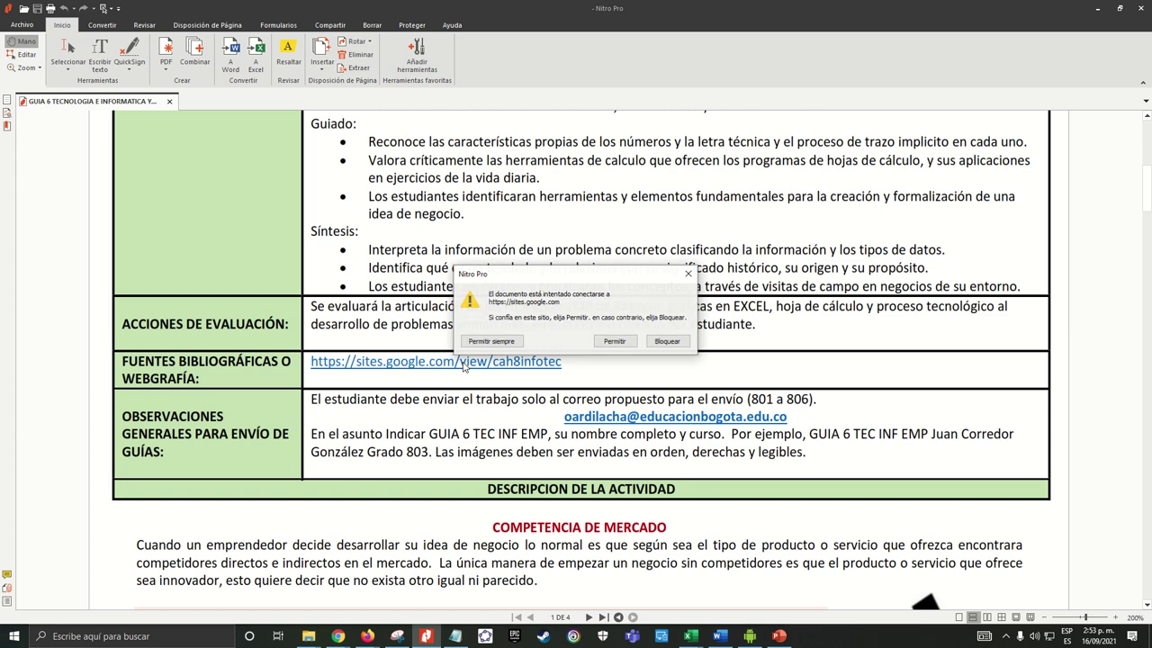
click(610, 342)
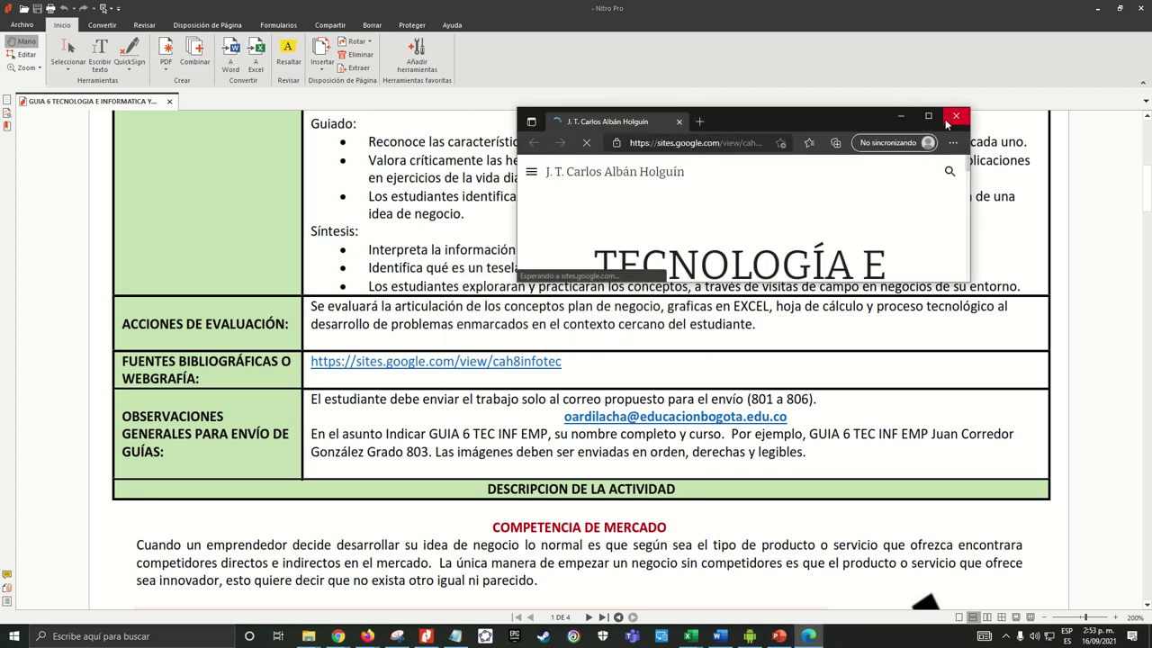
click(928, 116)
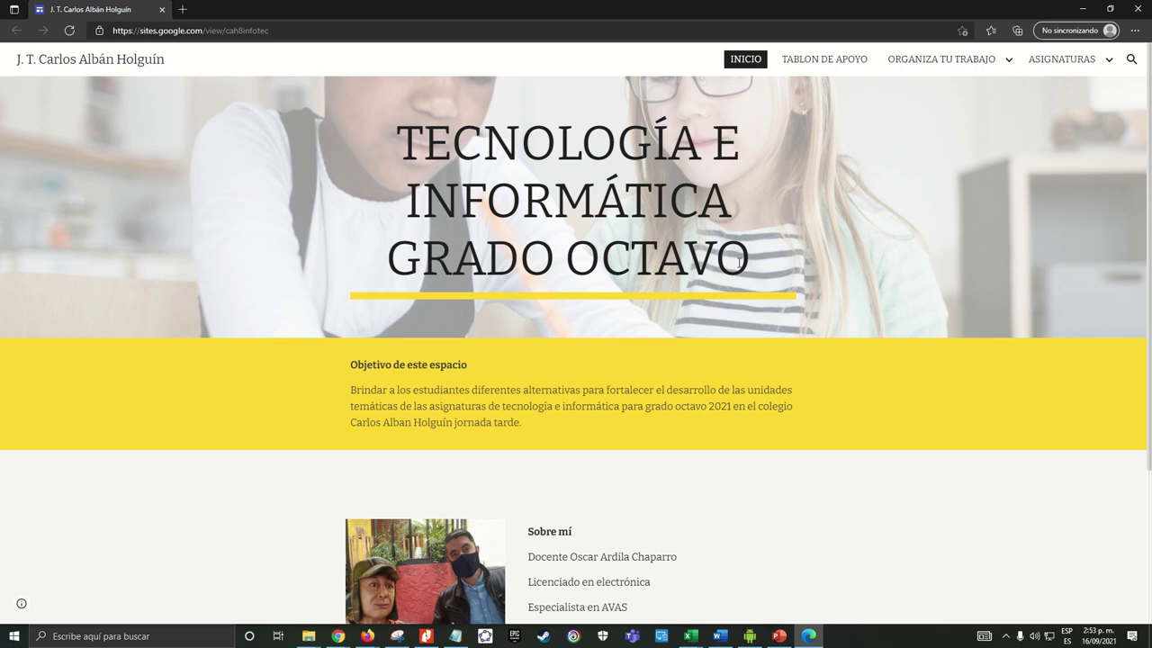
scroll(739, 262, down, 3)
scroll(673, 380, up, 3)
View the TABLON DE APOYO Padlet board, start and cancel a new post, then minimize Edge
click(819, 63)
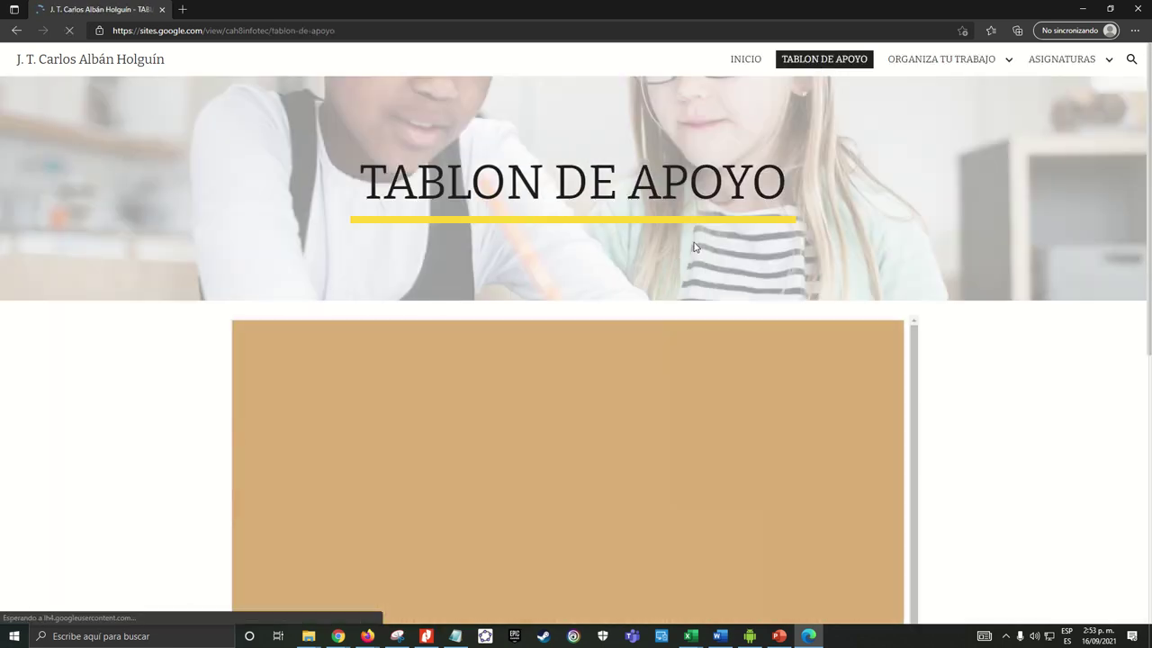
scroll(642, 311, down, 1)
scroll(643, 310, down, 4)
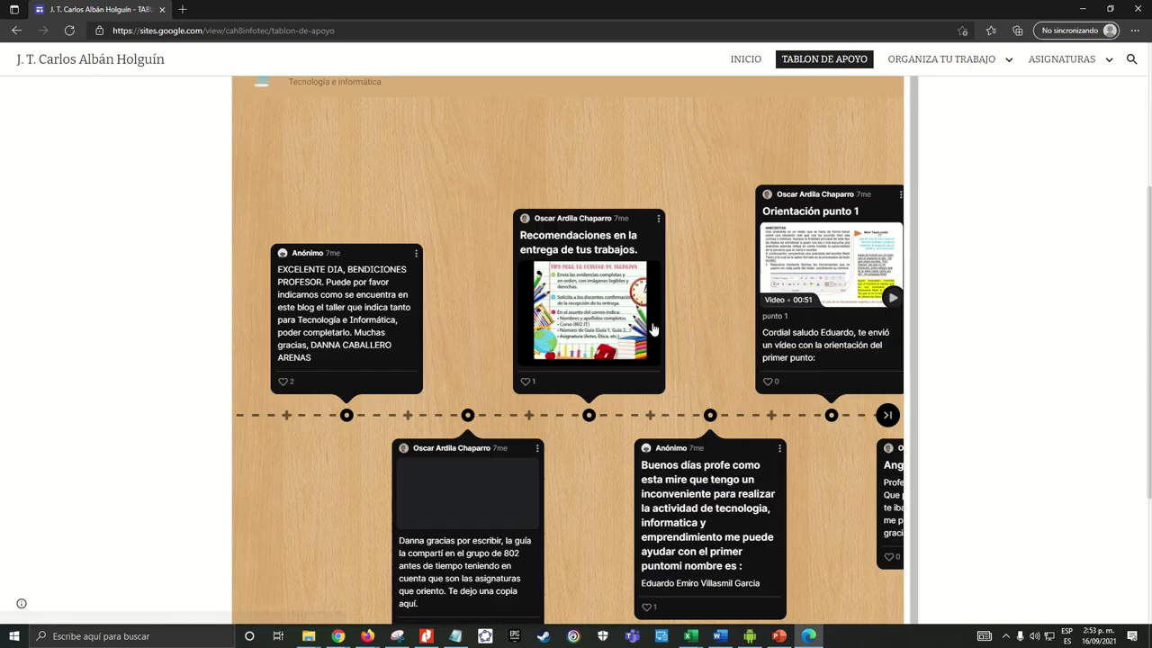
drag(576, 594, 910, 578)
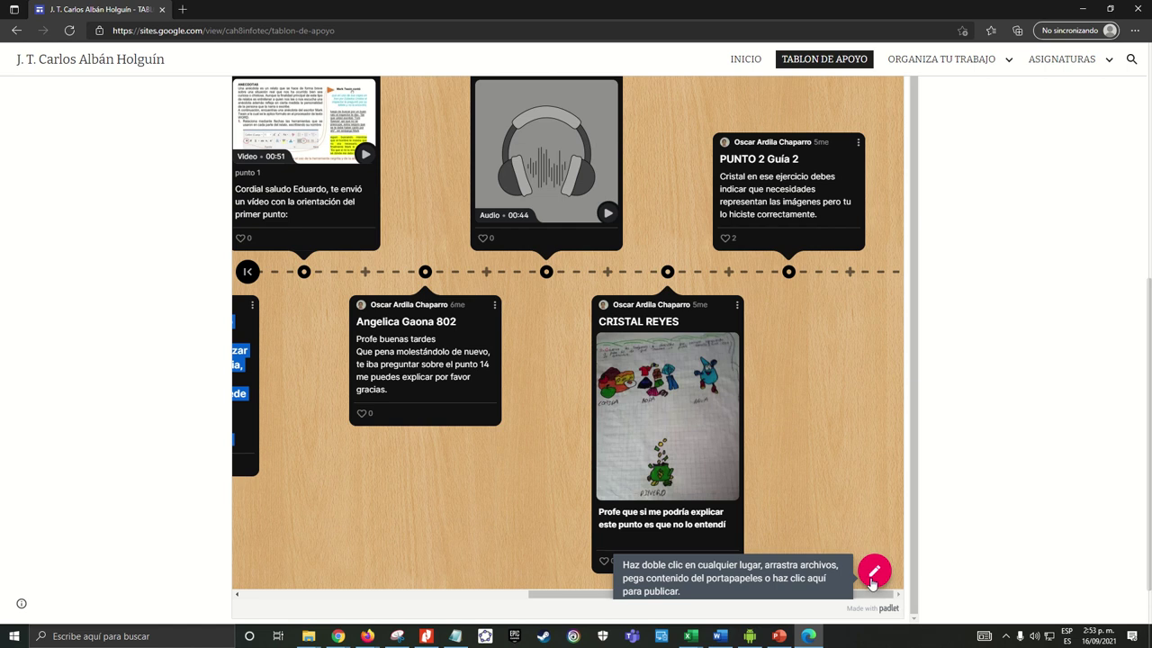
click(874, 570)
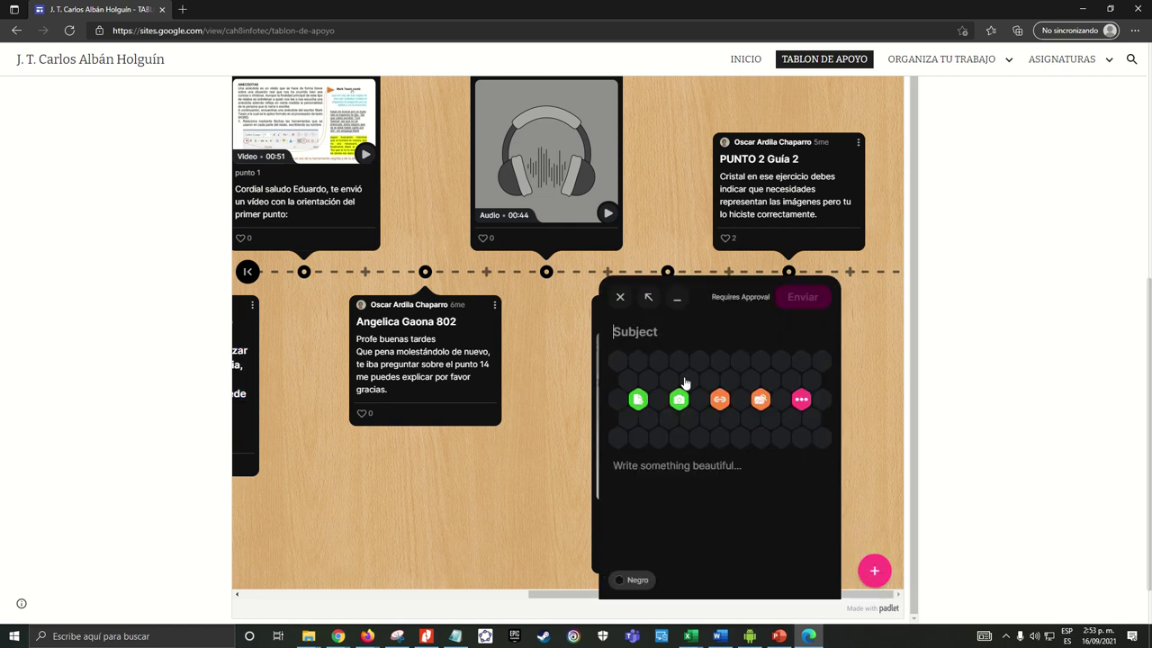
click(619, 298)
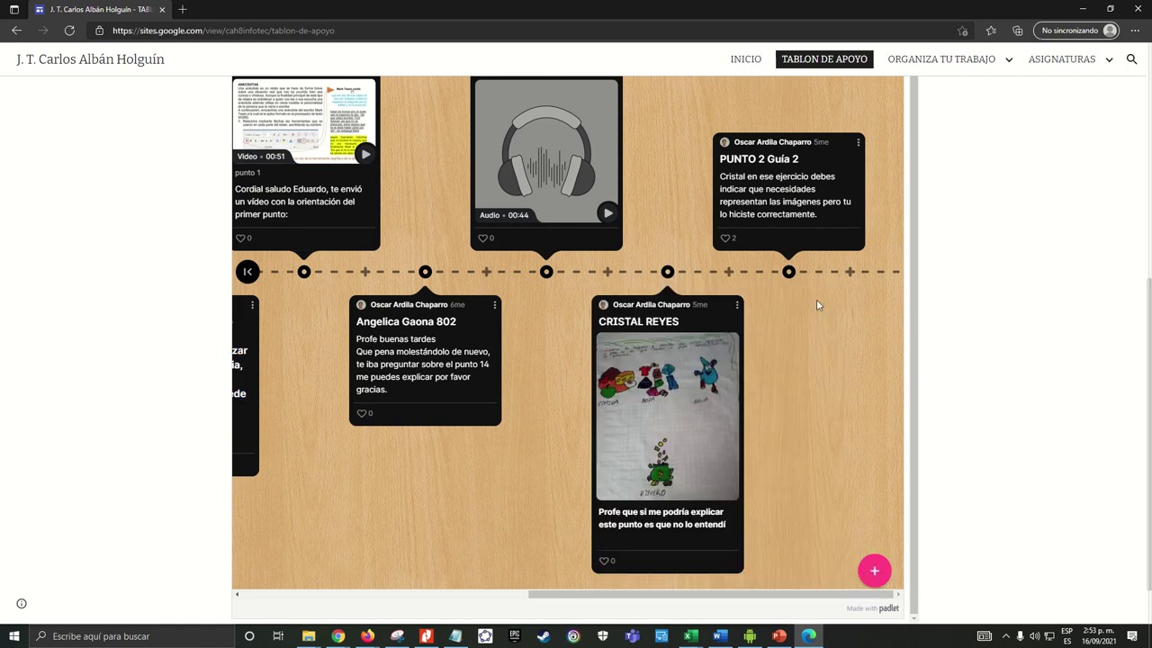
click(1083, 8)
Scroll the Guía 6 PDF down to page 3's blank invoice table under EXCEL EN EL CAMPO DE LA CONTABILIDAD
scroll(540, 311, down, 2)
scroll(531, 319, down, 3)
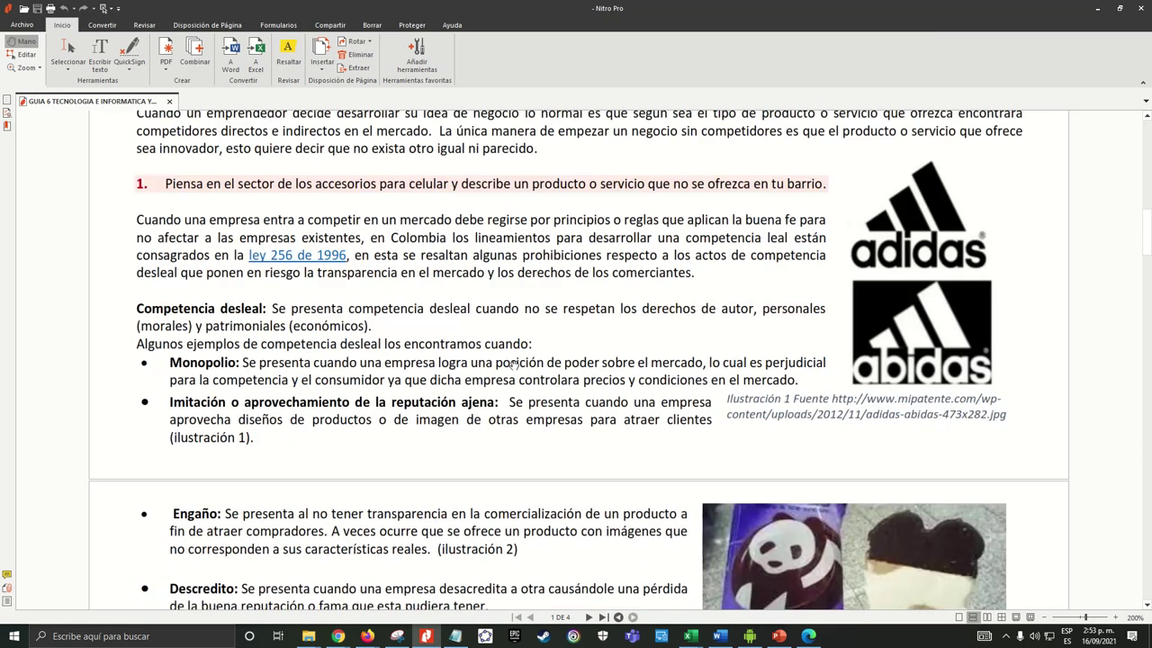
scroll(521, 367, down, 5)
scroll(521, 367, down, 5)
scroll(517, 365, down, 3)
scroll(513, 363, down, 4)
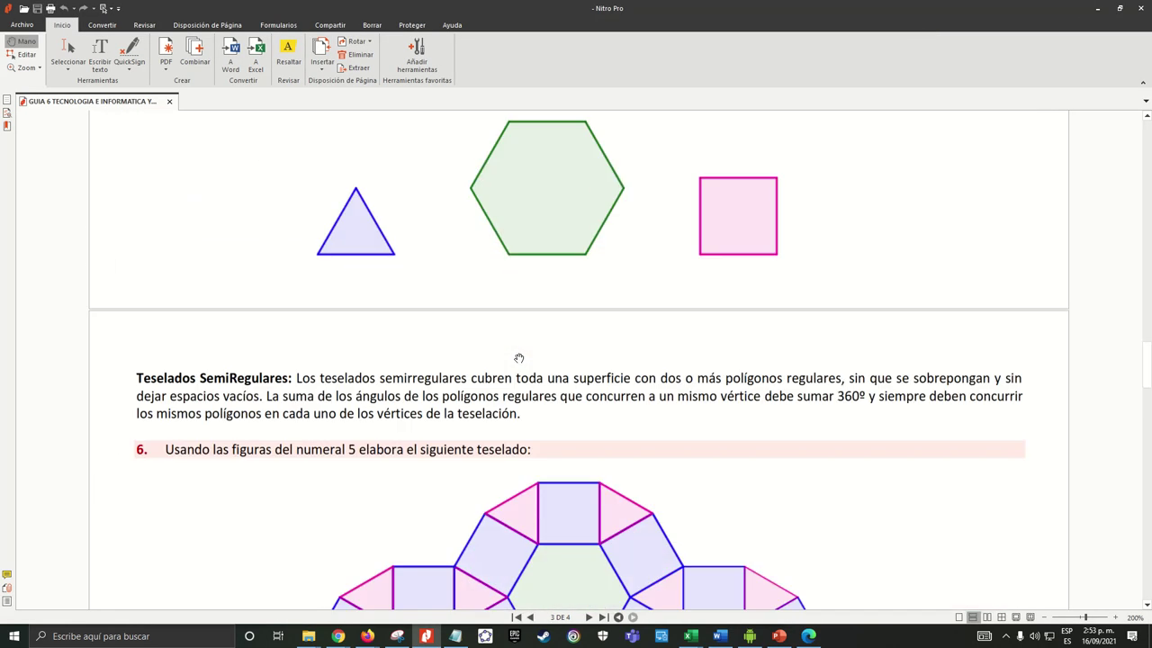
scroll(507, 360, down, 4)
scroll(507, 360, down, 3)
scroll(508, 349, down, 2)
scroll(508, 349, up, 1)
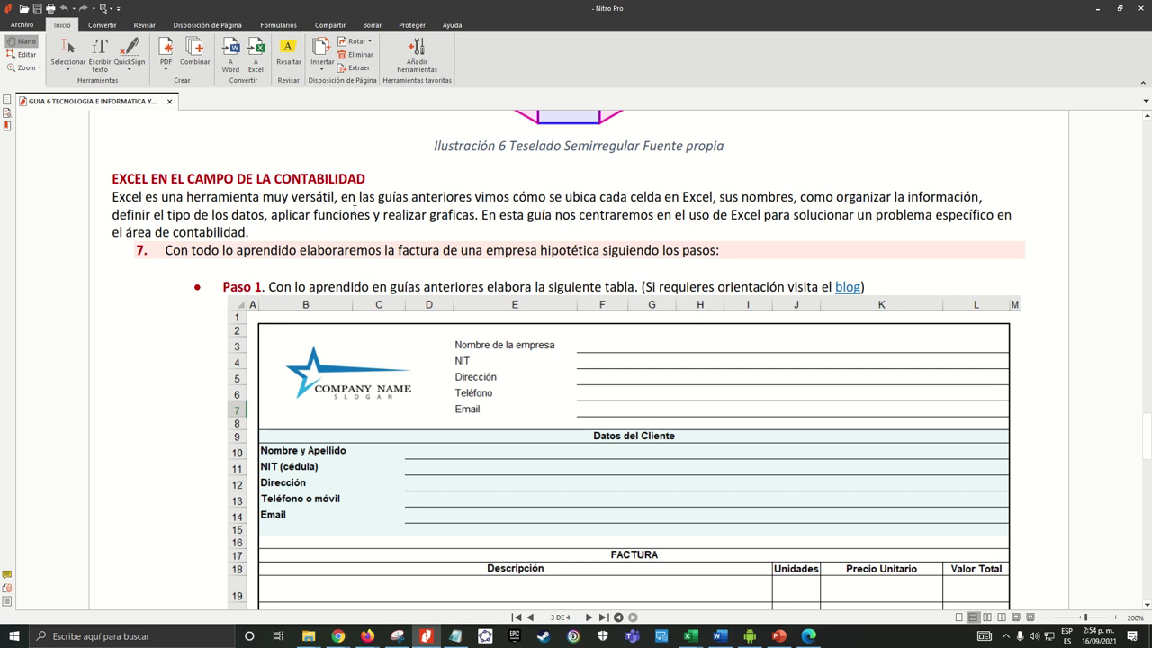
Read through the Paso 1 invoice template and its totals block in the PDF
scroll(311, 215, down, 3)
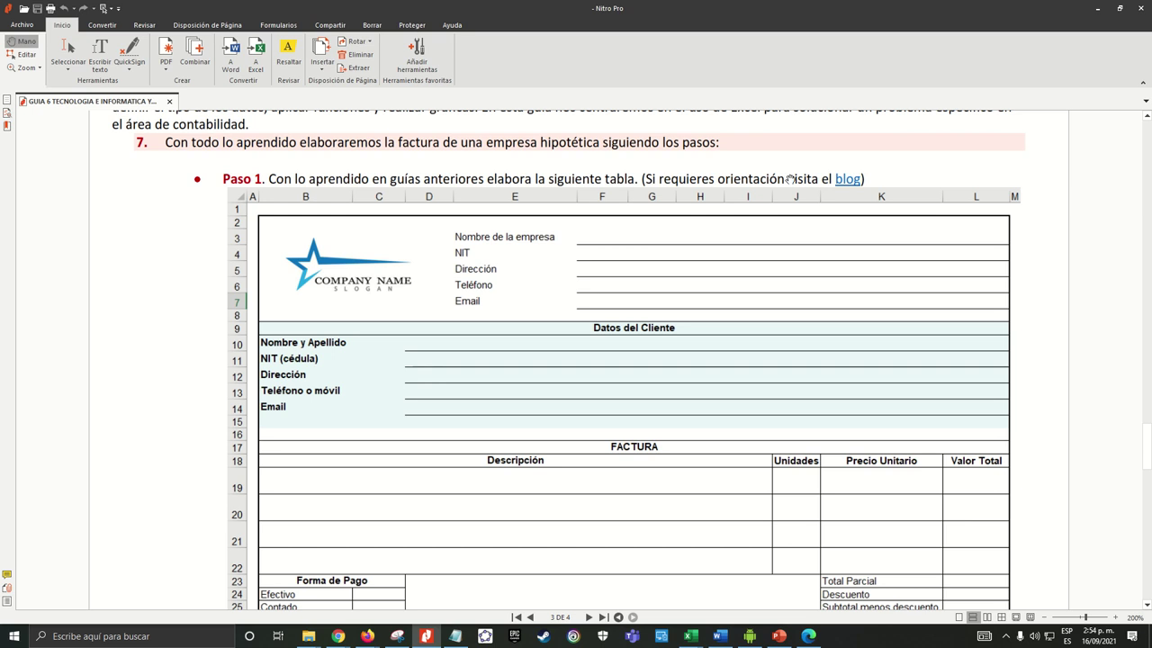
scroll(609, 227, down, 1)
scroll(594, 228, down, 2)
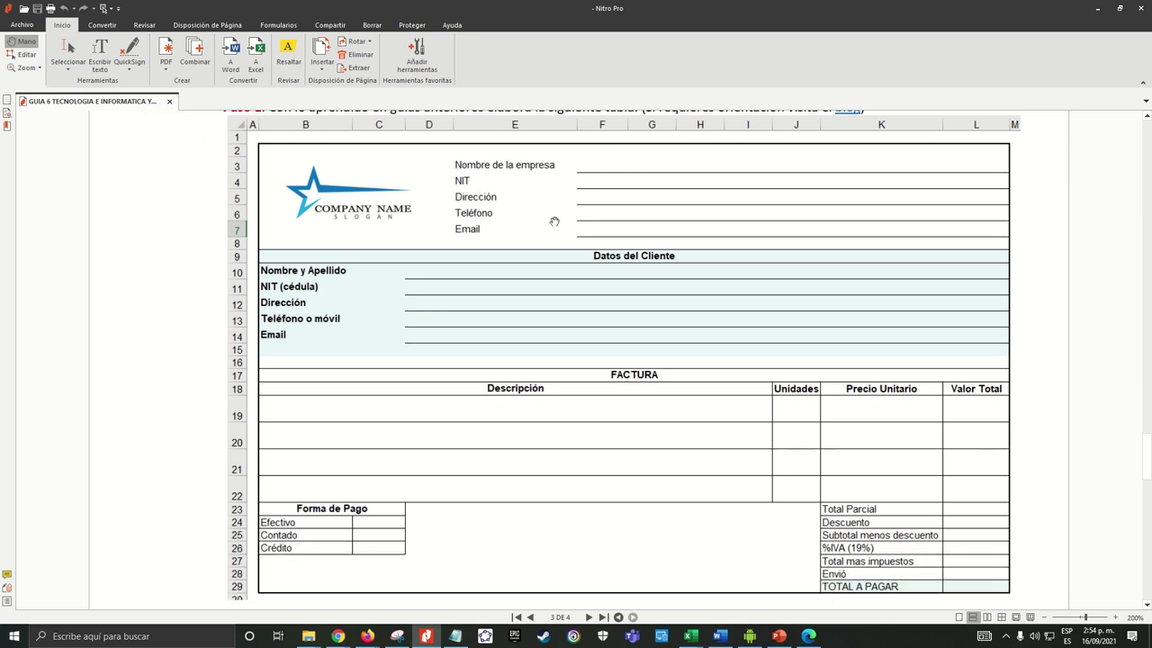
scroll(552, 231, up, 2)
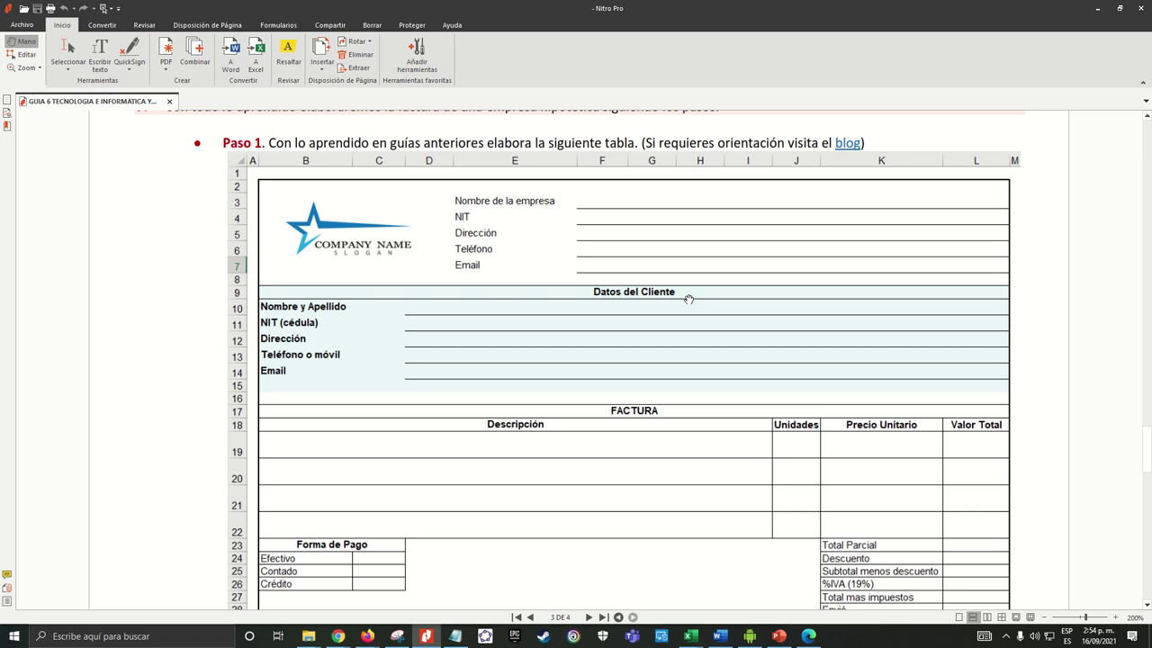
scroll(685, 302, down, 1)
scroll(688, 326, up, 1)
scroll(448, 237, down, 1)
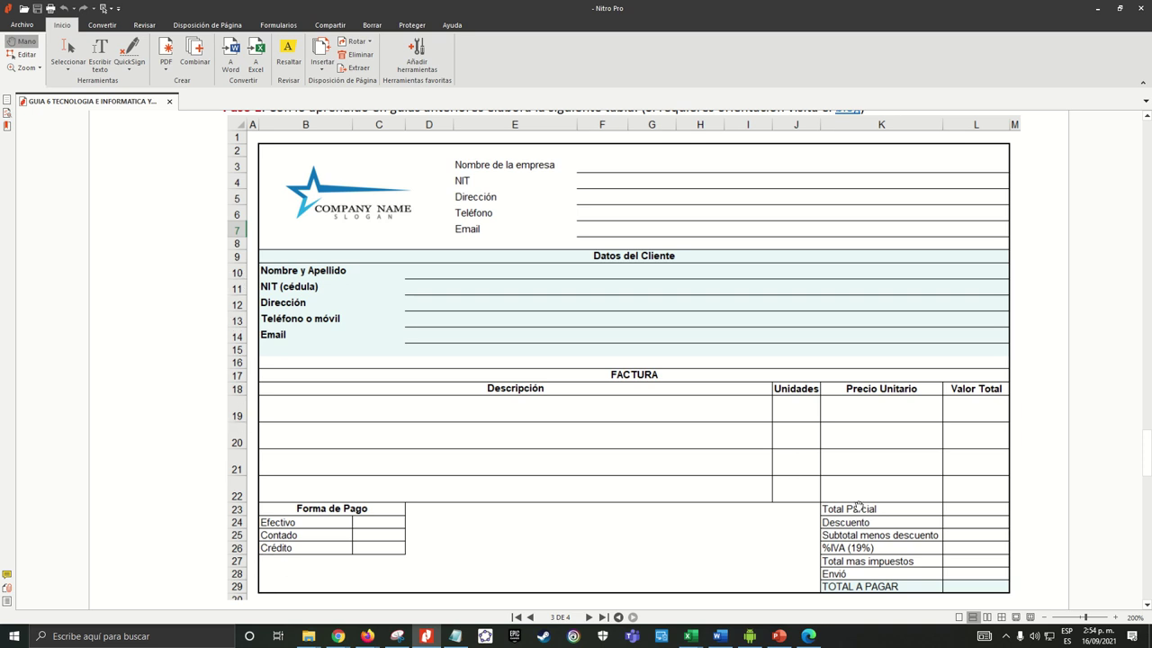
scroll(873, 464, up, 1)
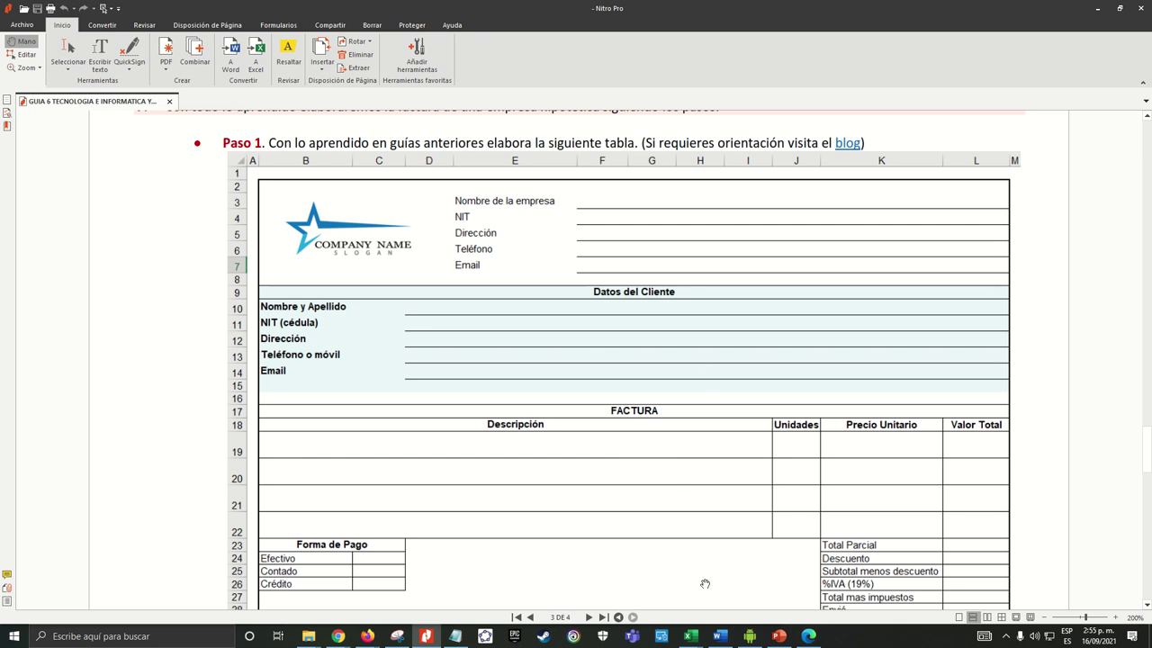
View the blank FACTURA sheet in the aplicacion contabilidad workbook, then return to Nitro Pro
mouse_move(690, 636)
click(759, 585)
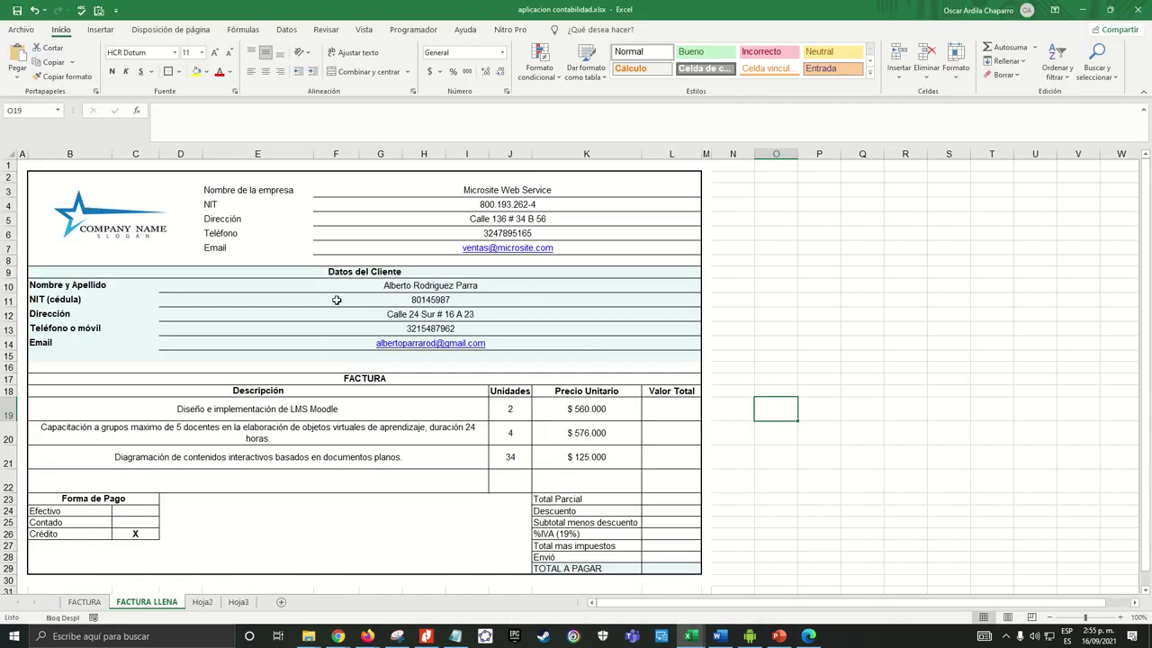
click(98, 604)
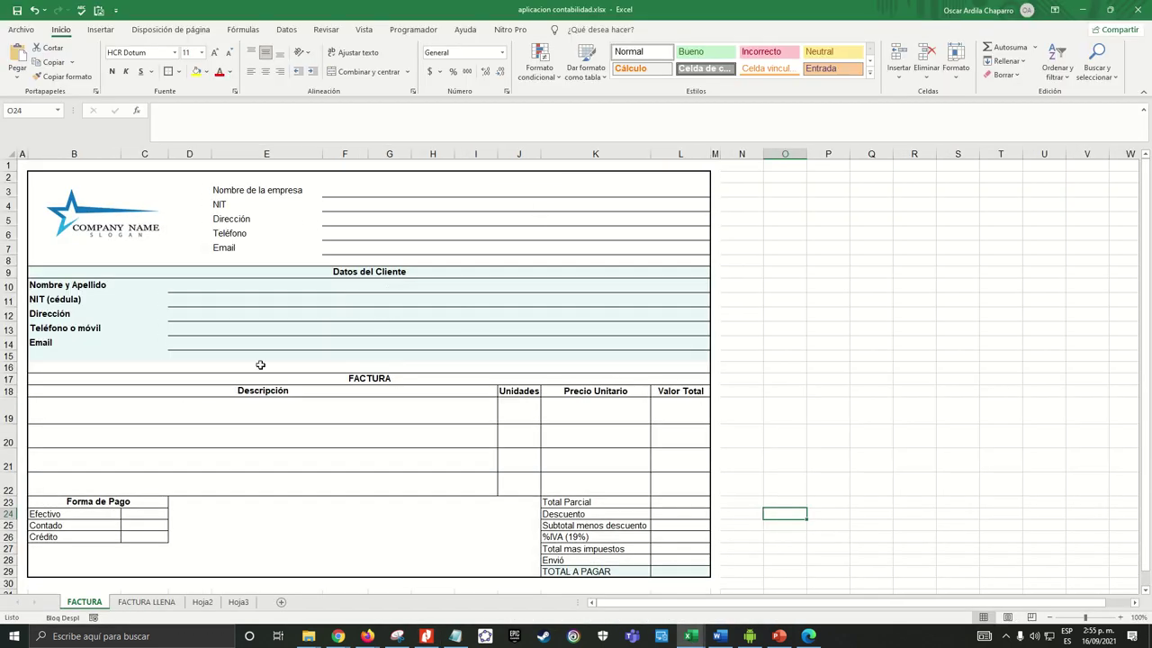
click(427, 636)
scroll(509, 361, down, 5)
scroll(532, 419, down, 7)
scroll(531, 420, down, 3)
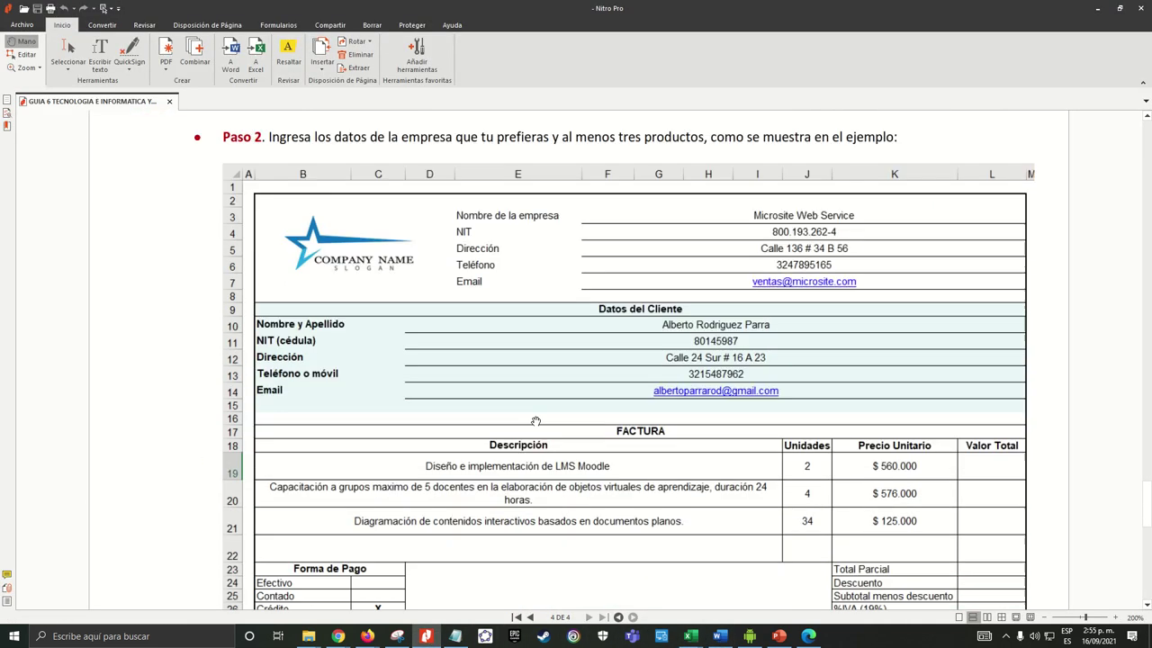
scroll(827, 356, down, 1)
scroll(823, 352, up, 2)
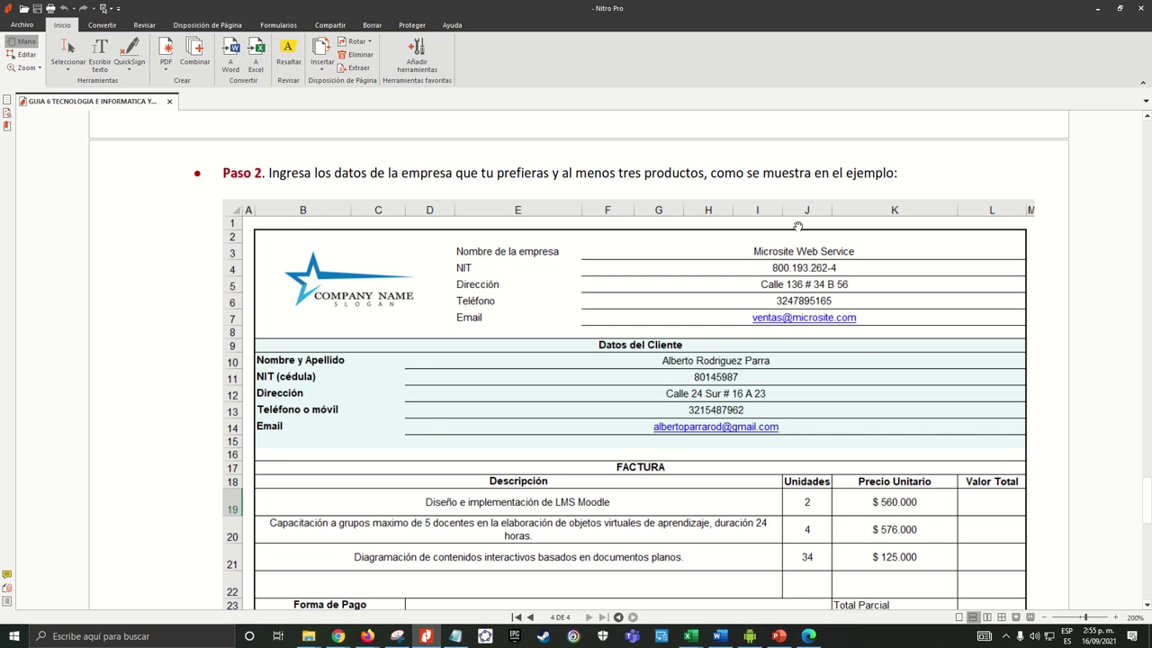
scroll(797, 226, down, 1)
scroll(675, 376, down, 1)
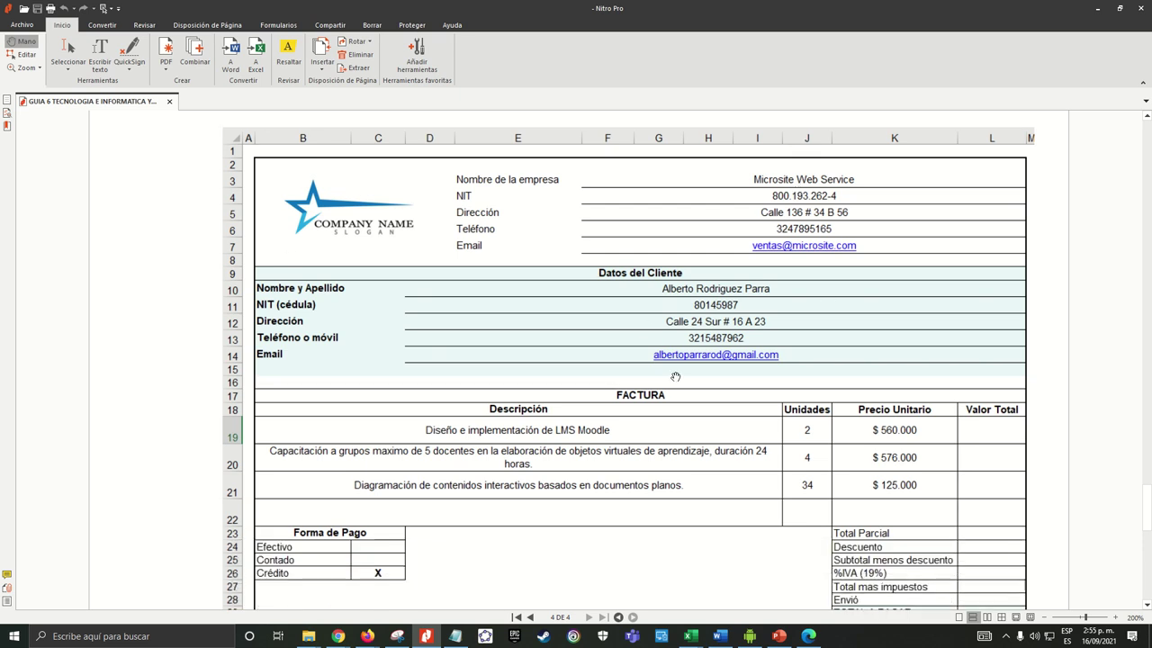
scroll(675, 378, up, 1)
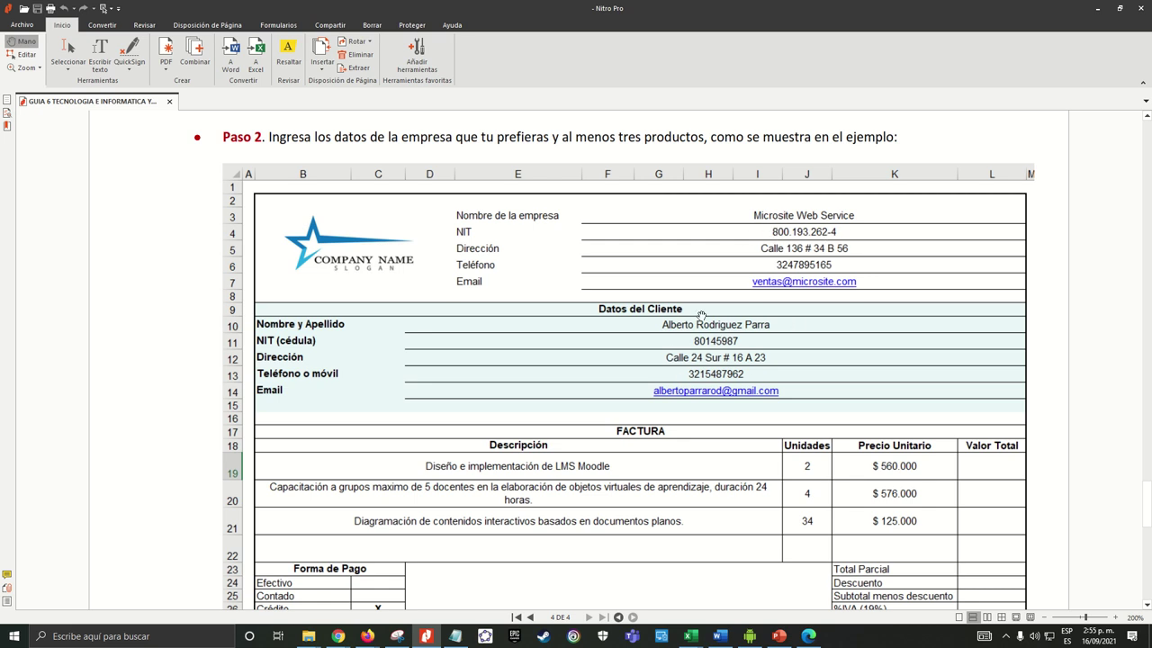
scroll(720, 340, down, 3)
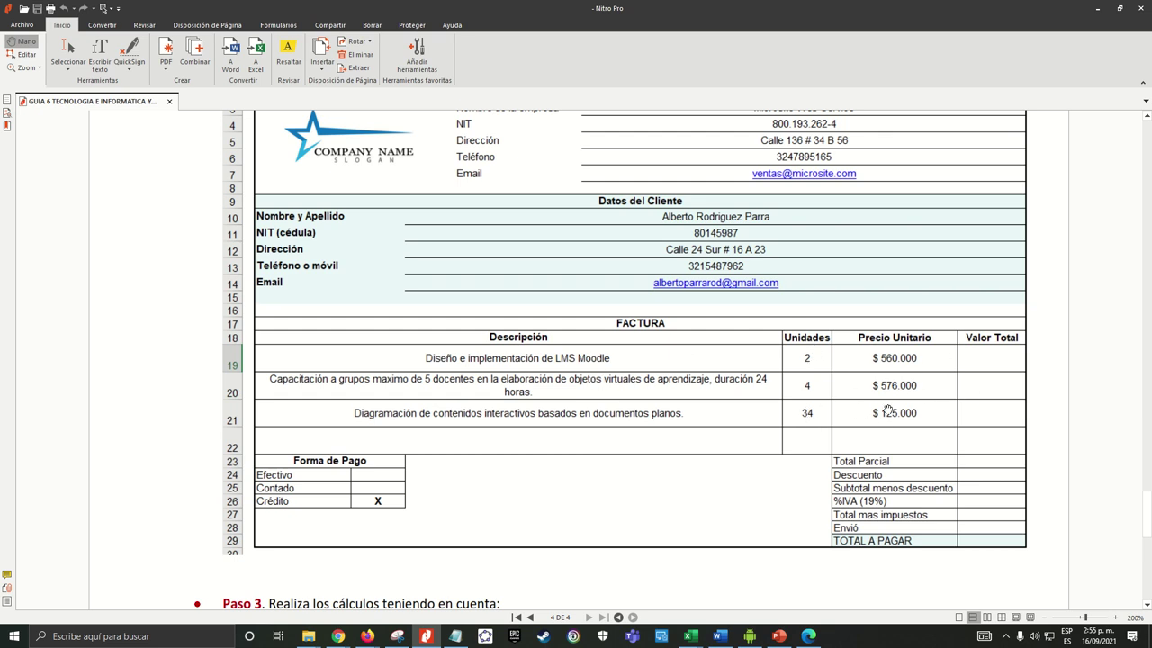
scroll(540, 392, up, 2)
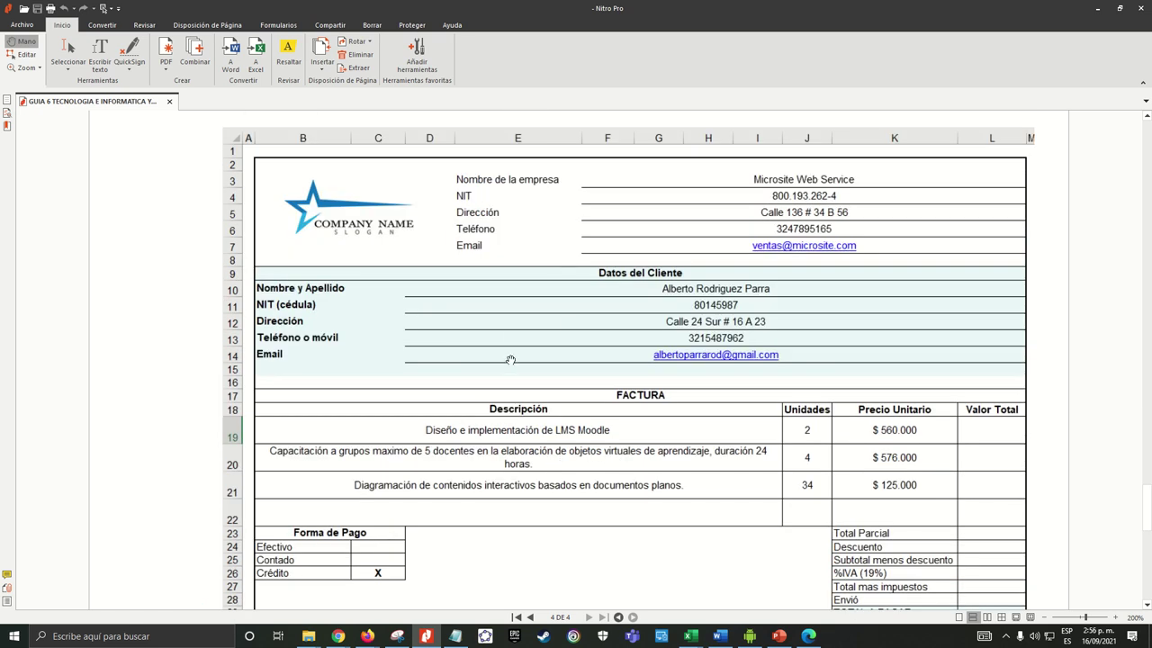
scroll(504, 360, down, 2)
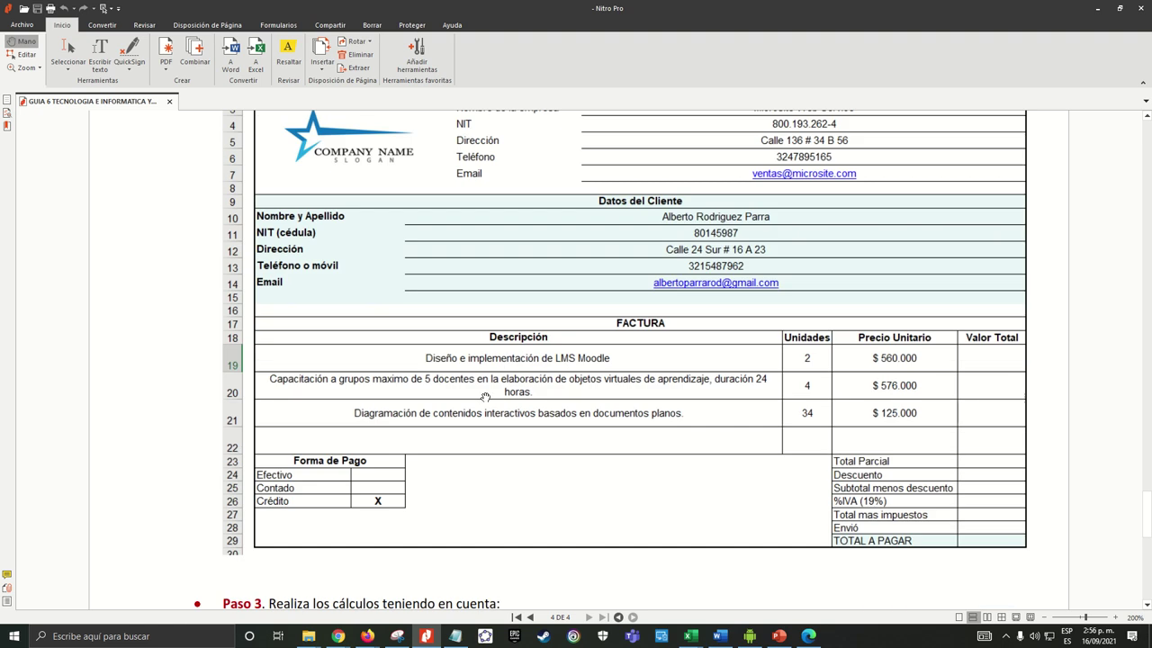
scroll(423, 459, down, 6)
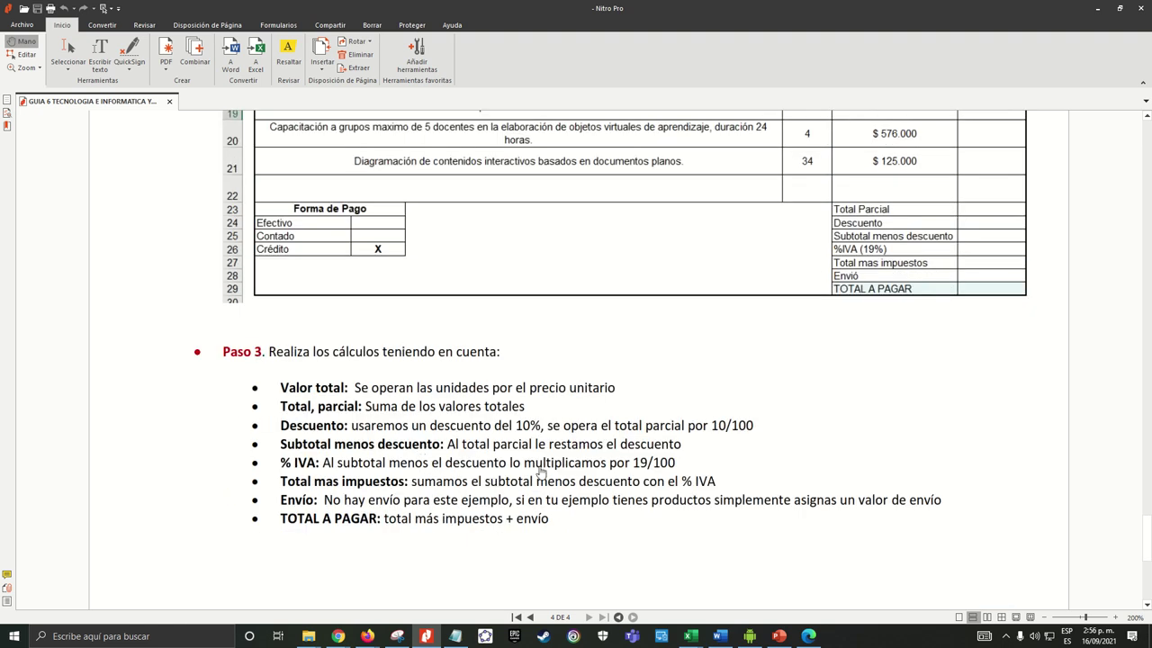
scroll(574, 475, up, 2)
scroll(601, 299, down, 1)
scroll(597, 294, down, 1)
scroll(440, 423, up, 3)
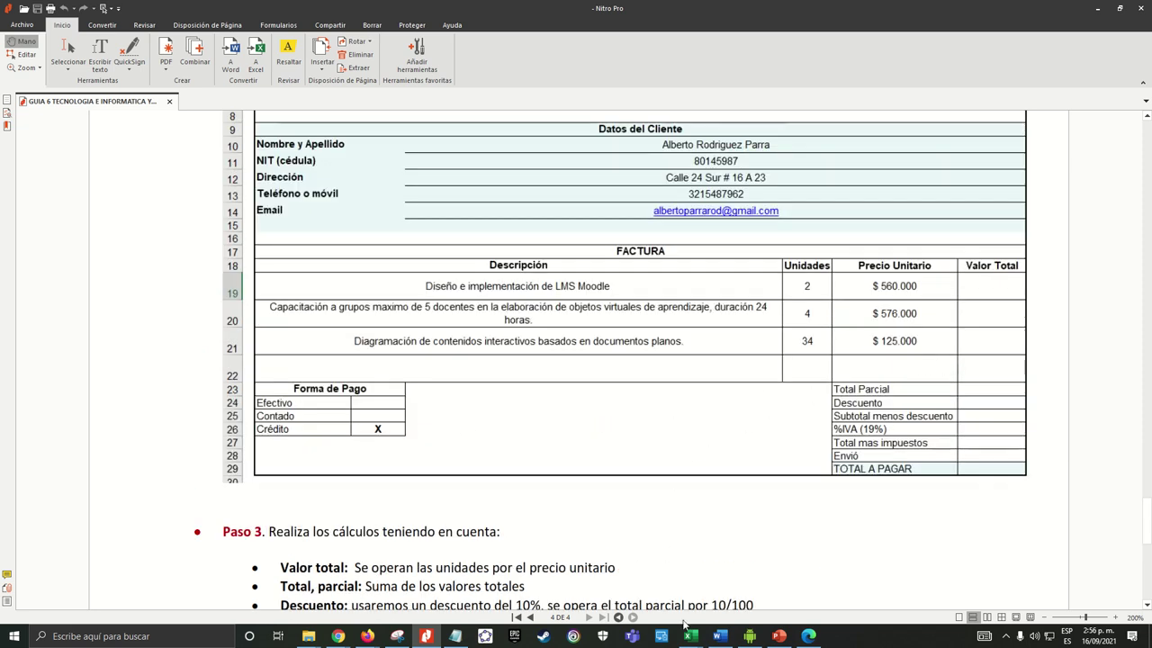
On the FACTURA LLENA sheet, enter =J19*K19 in L19 for the first line total
mouse_move(688, 639)
click(723, 591)
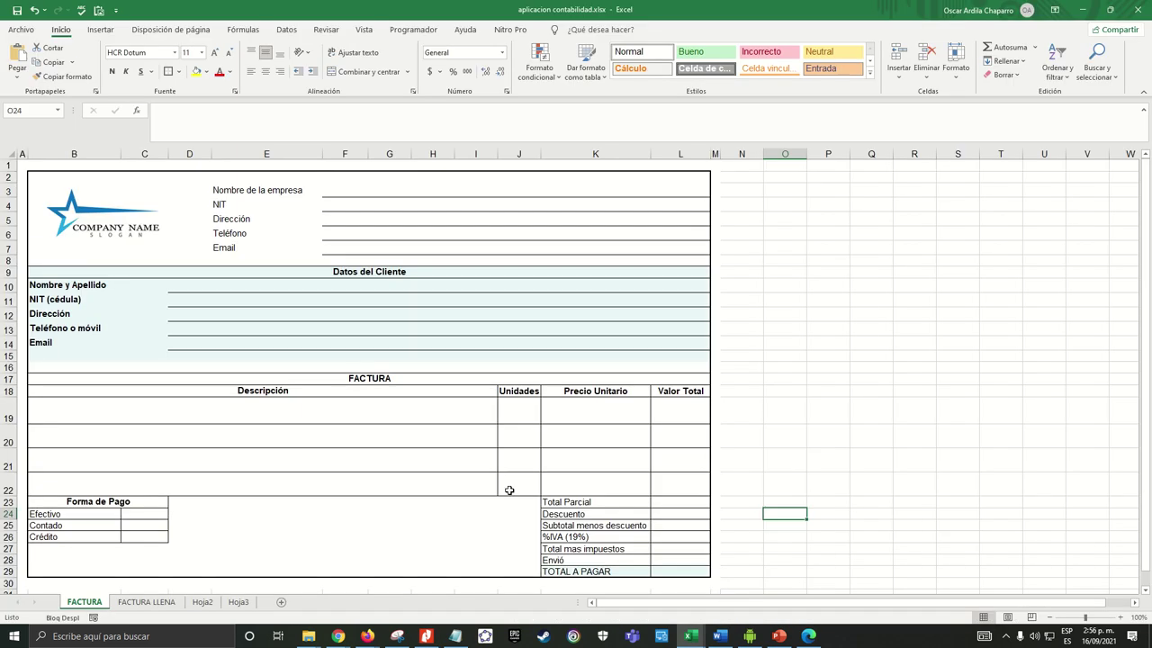
click(146, 601)
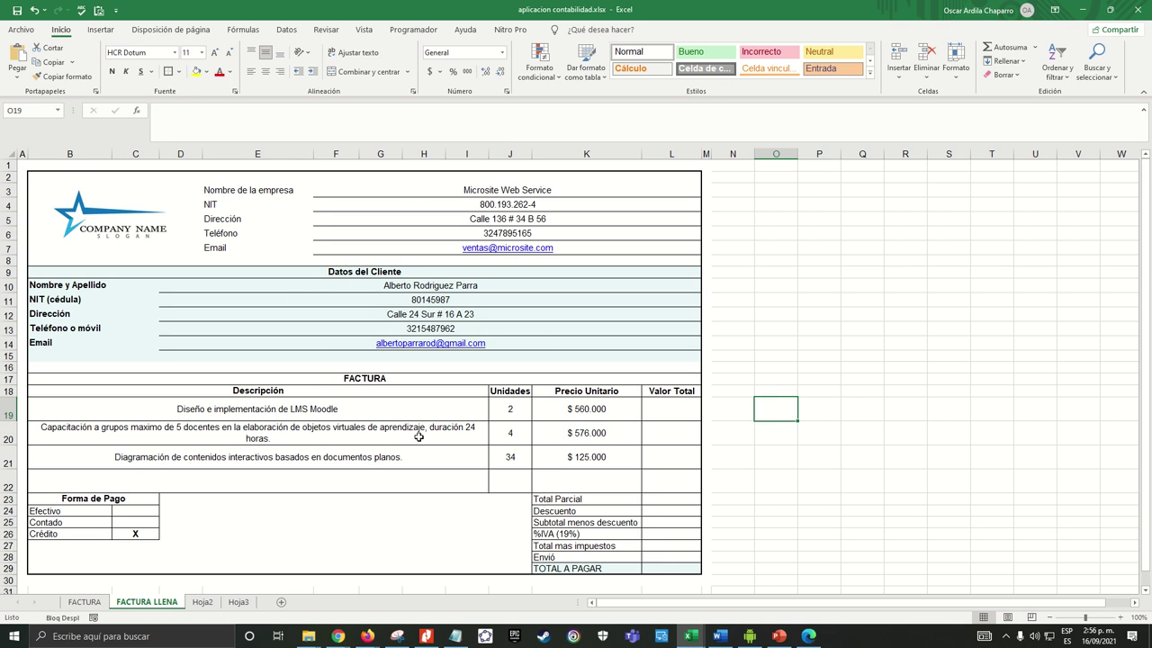
drag(675, 392, 666, 407)
click(666, 408)
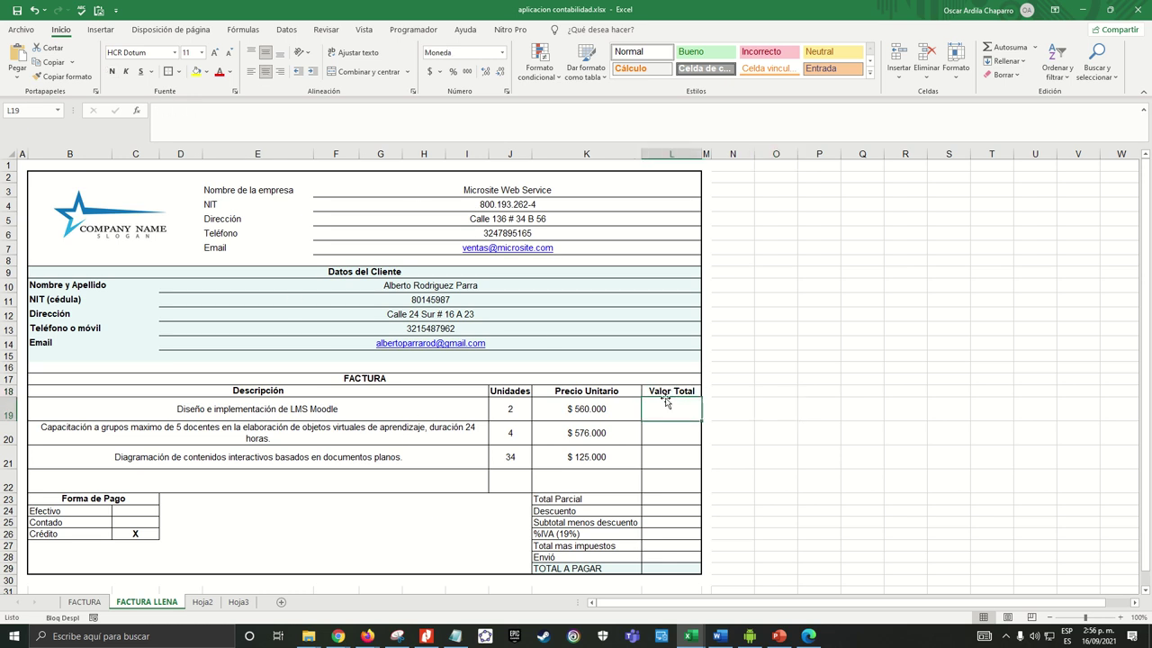
text(=)
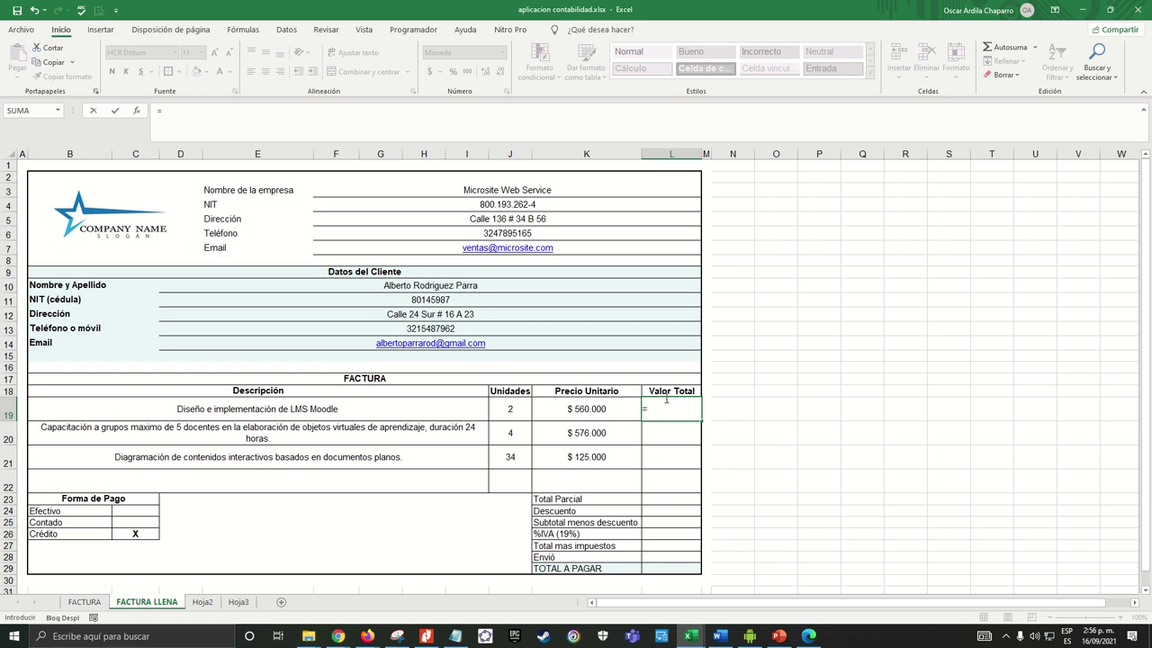
click(511, 408)
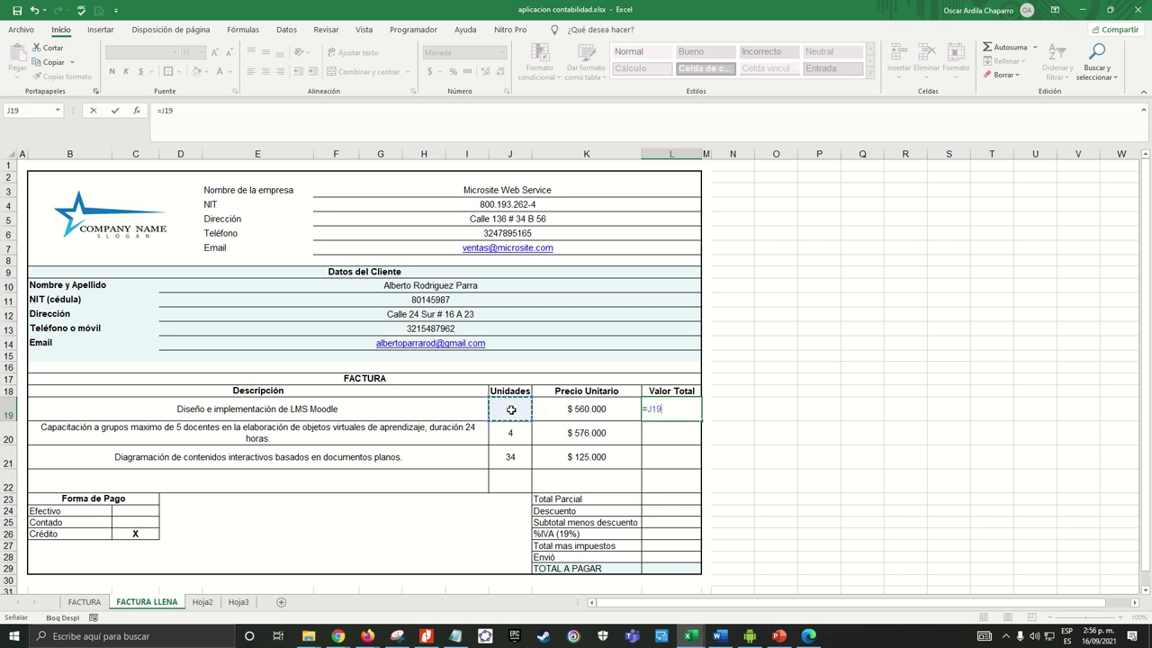
text(*)
click(578, 408)
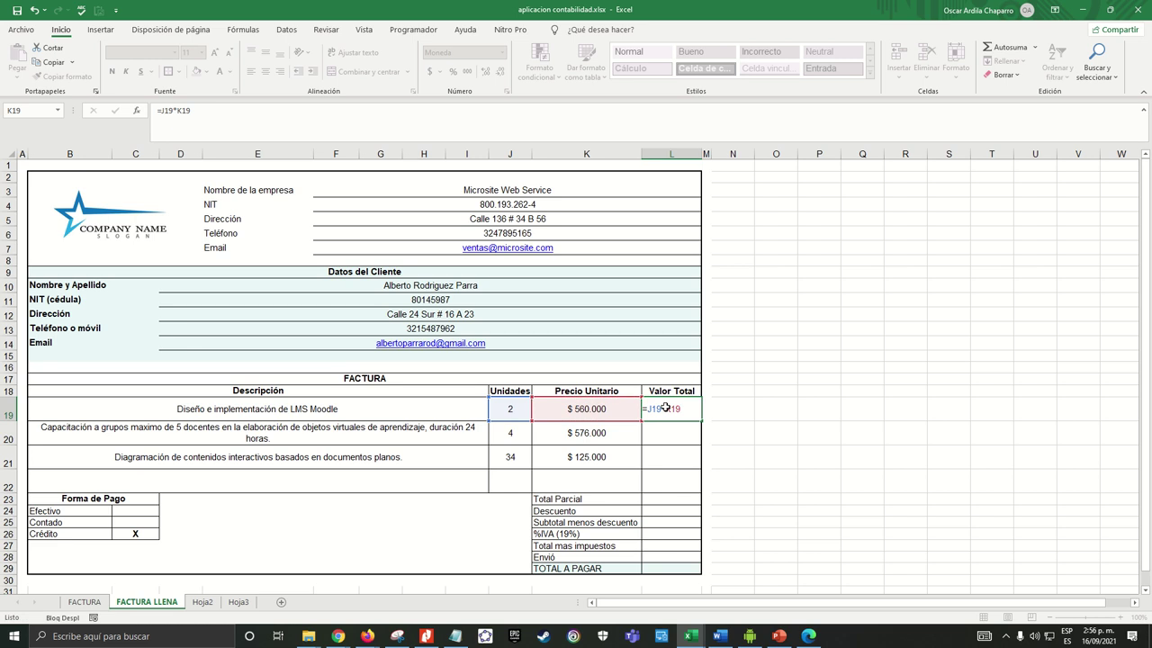
key(Return)
Fill the L19 formula down to L21, giving $ 1.120.000, $ 2.304.000 and $ 4.250.000
click(651, 407)
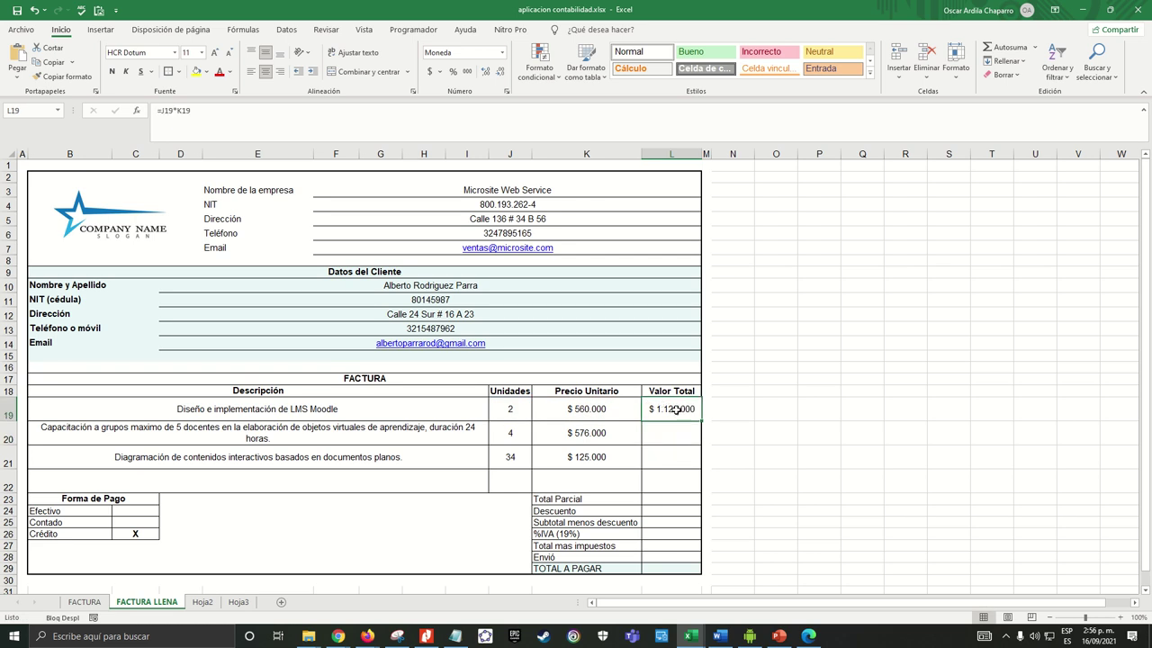
click(286, 411)
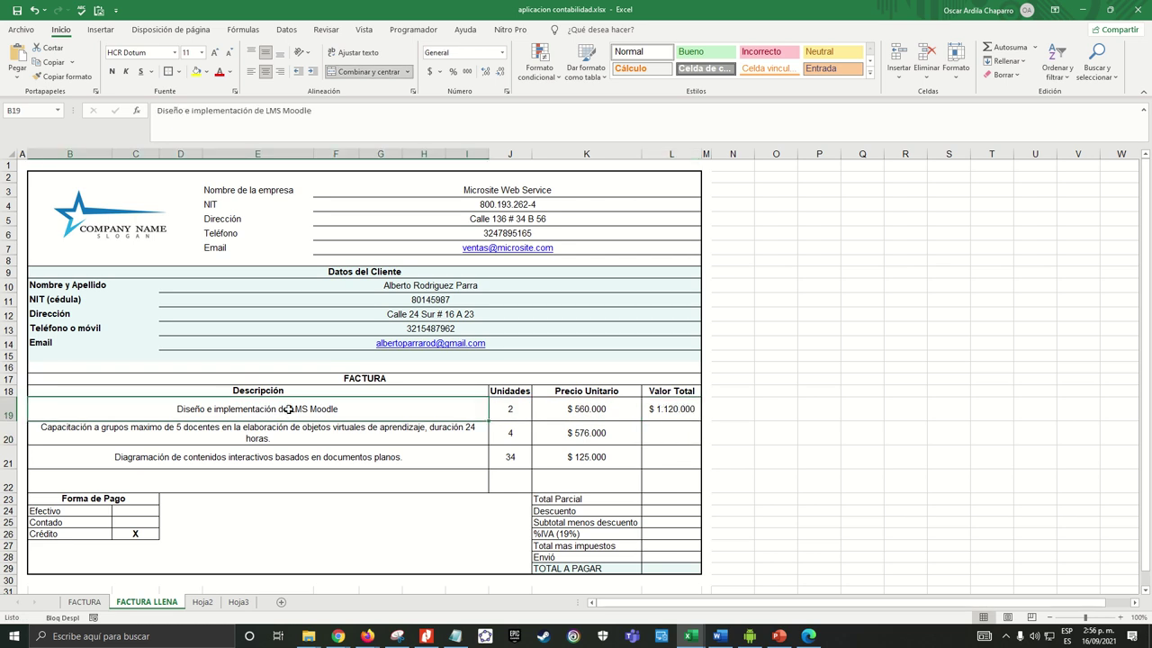
click(515, 413)
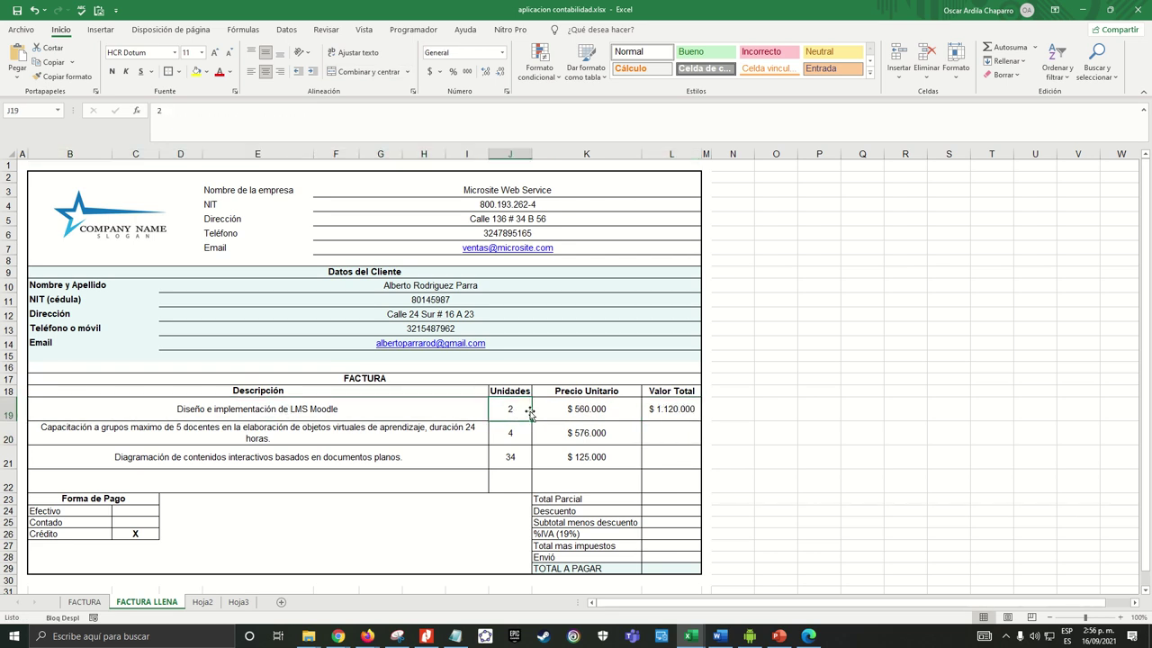
click(682, 414)
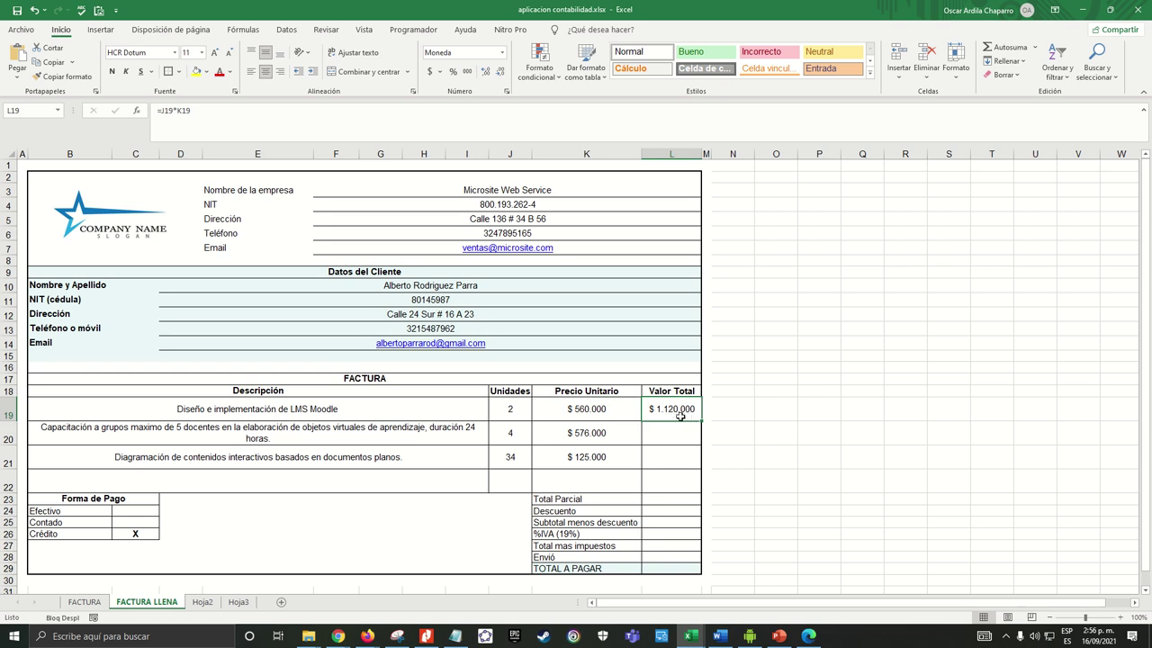
drag(701, 422, 700, 419)
drag(702, 420, 700, 467)
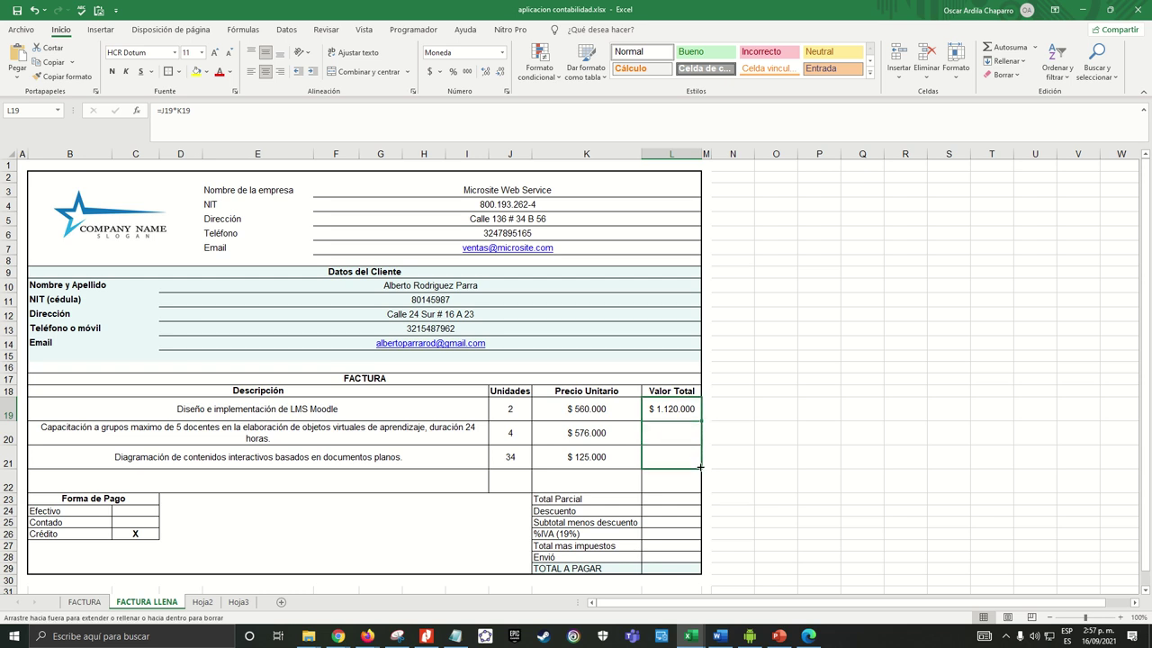
drag(662, 405, 655, 457)
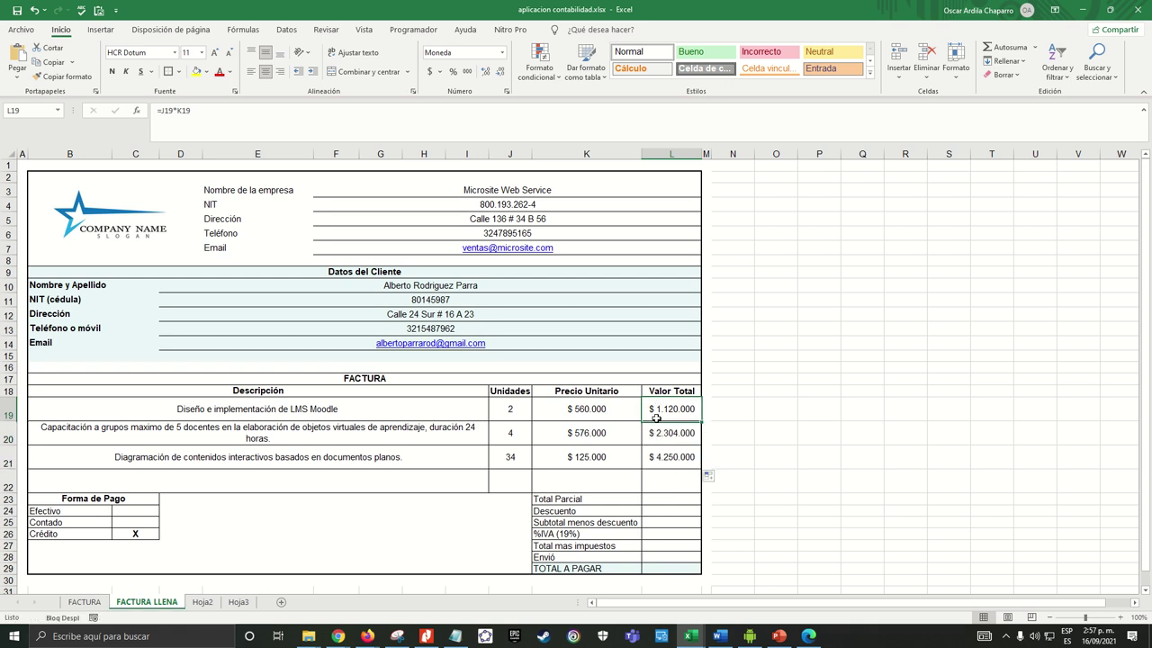
click(765, 416)
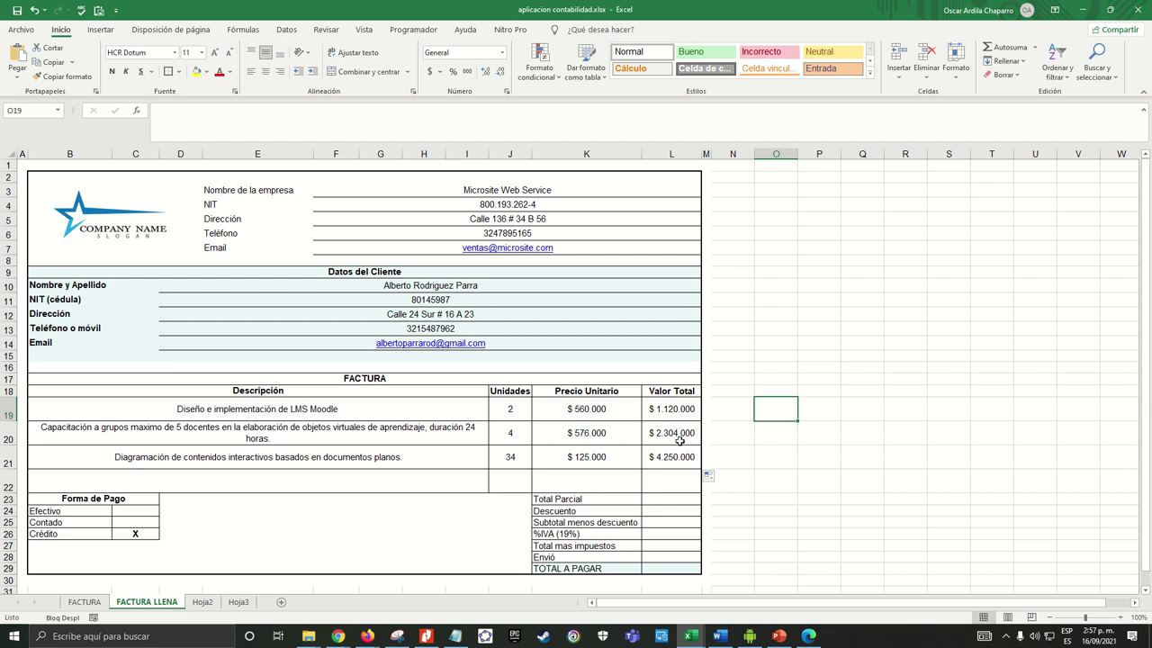
scroll(674, 434, down, 2)
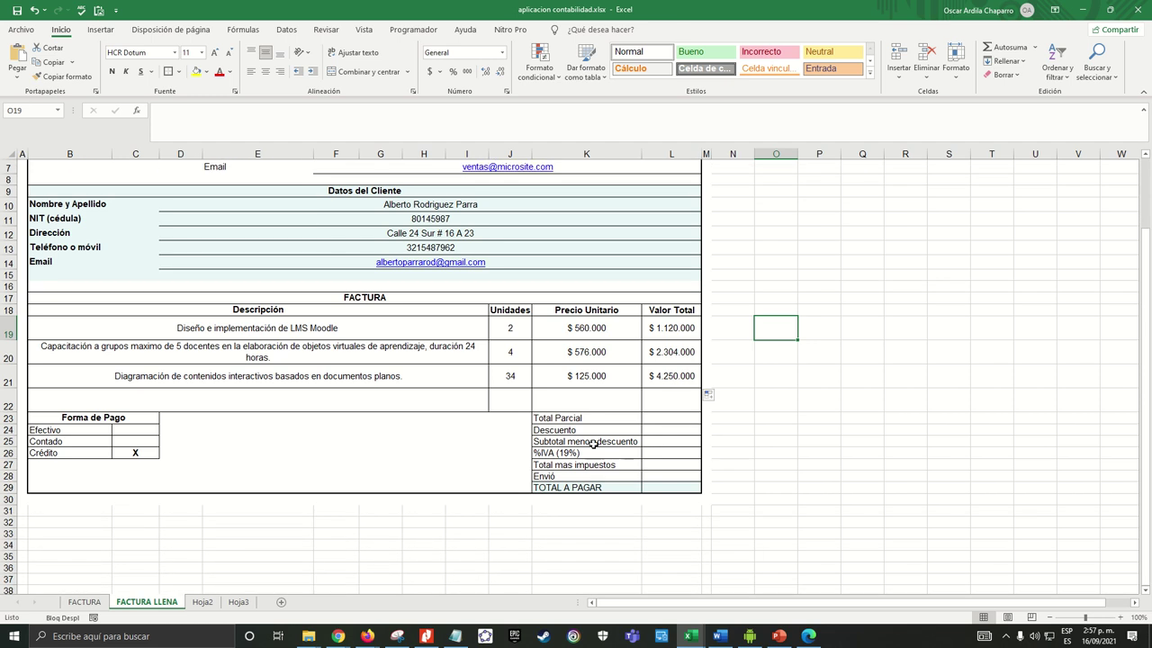
click(572, 419)
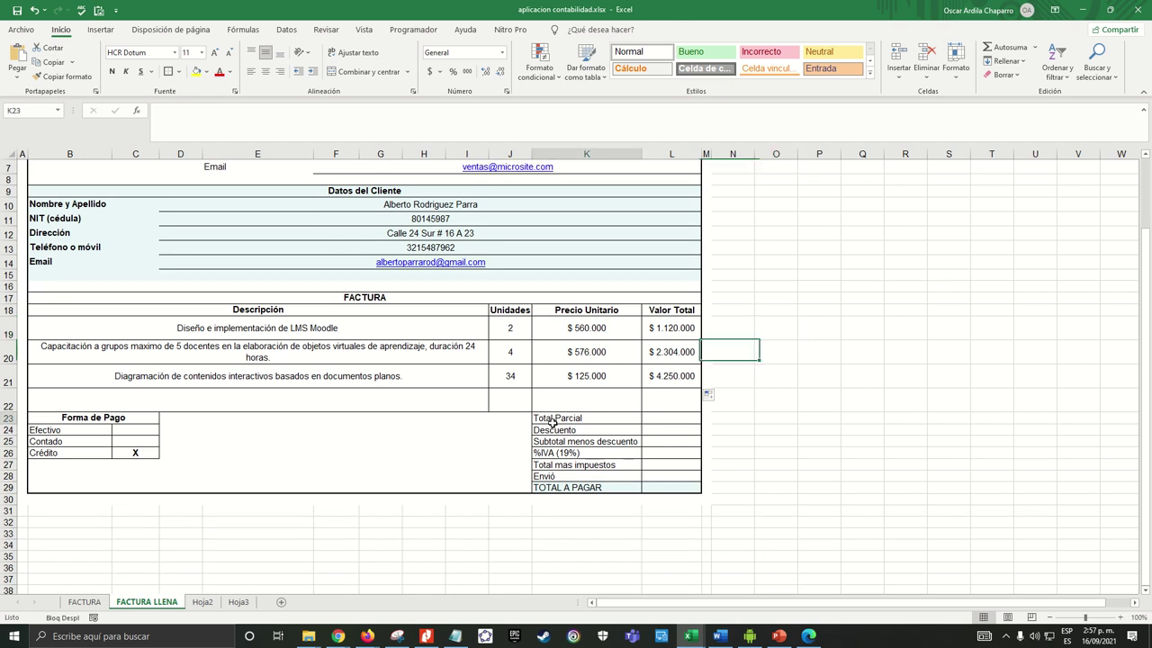
click(644, 419)
text(=)
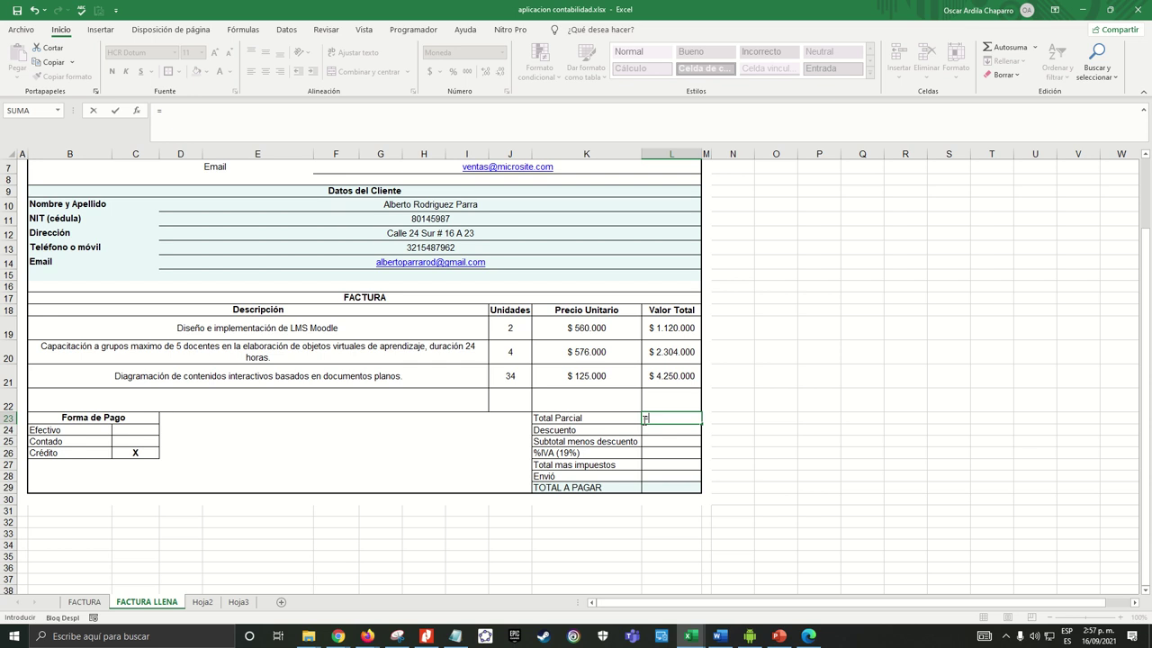
click(664, 329)
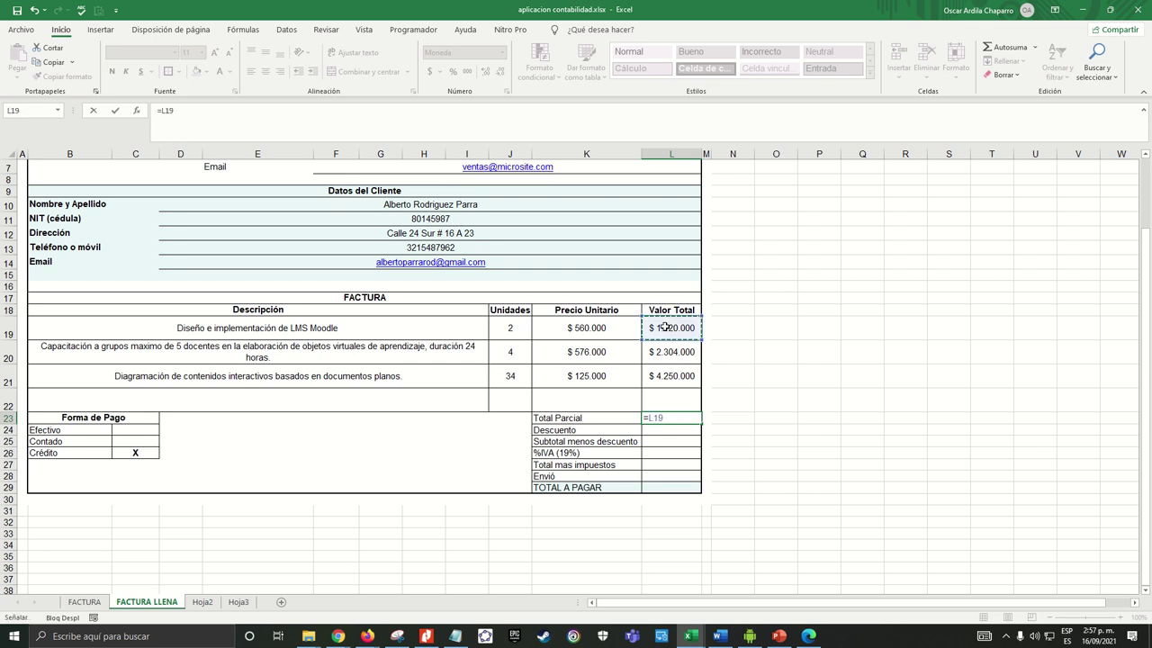
text(+)
click(660, 351)
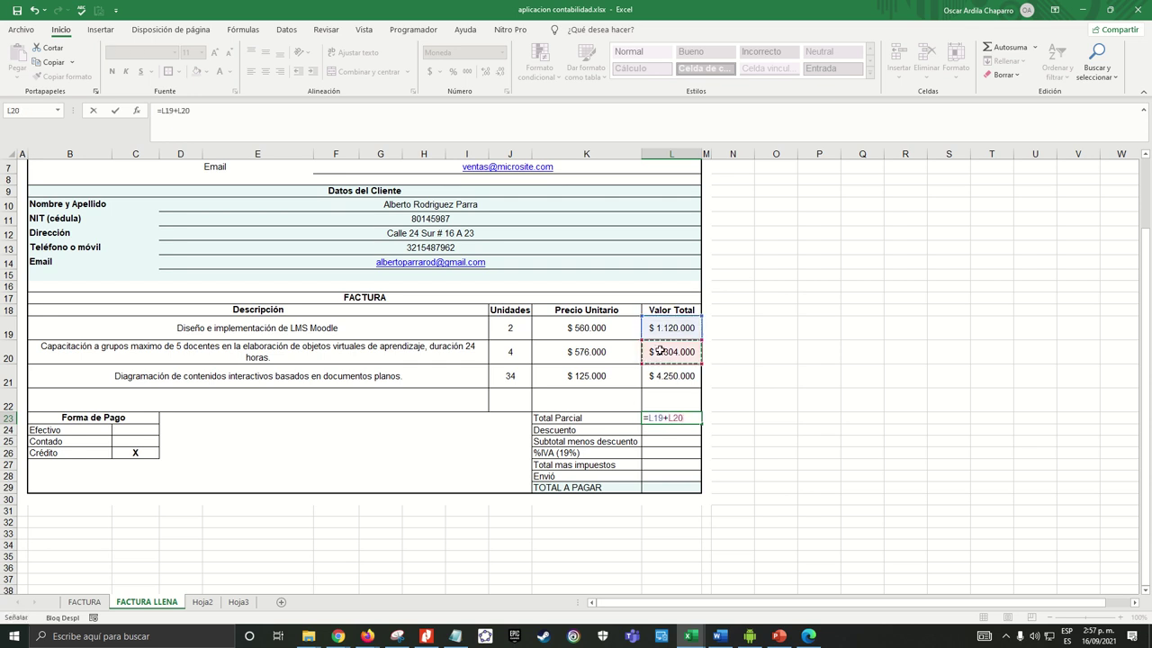
text(+)
click(663, 374)
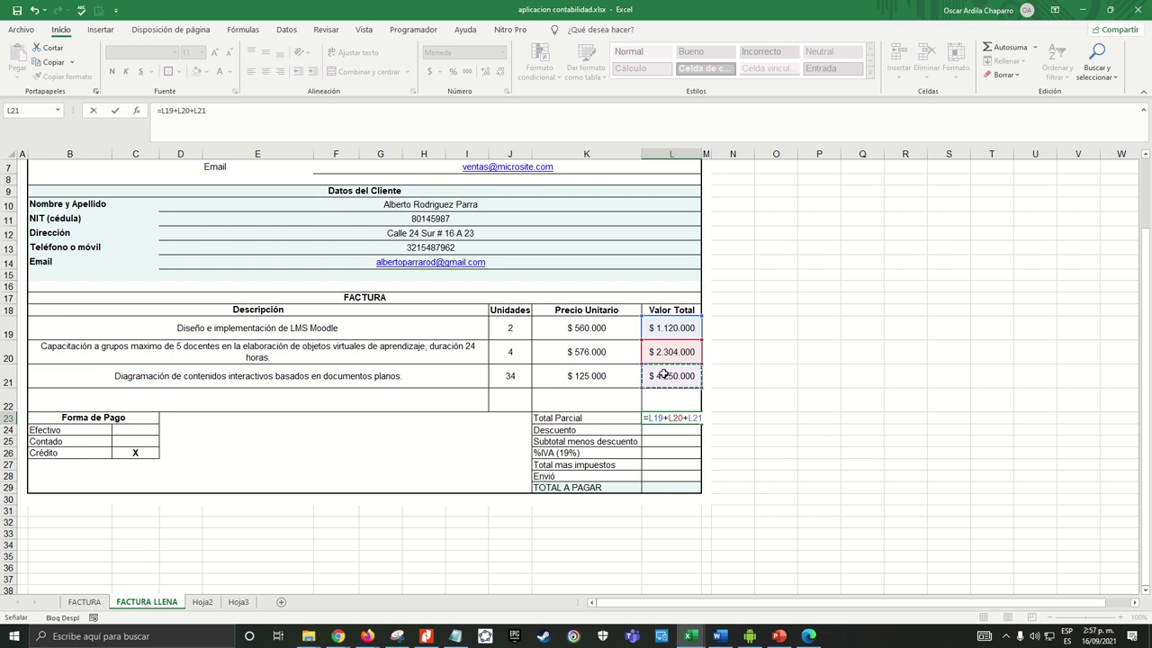
key(Return)
click(661, 417)
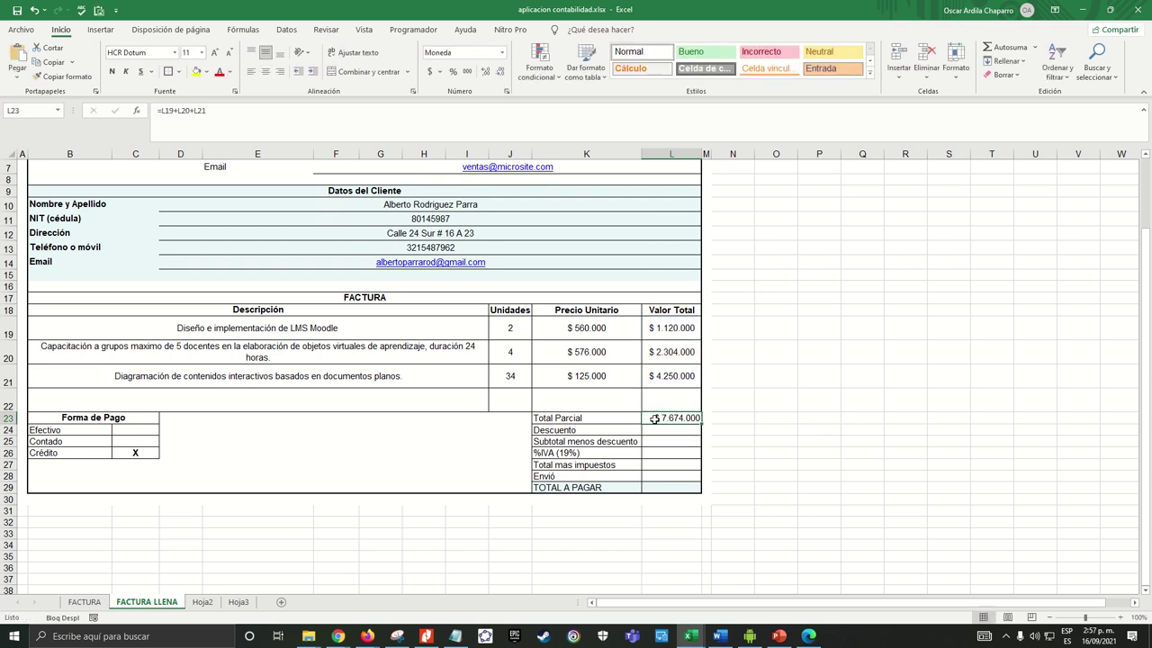
click(569, 433)
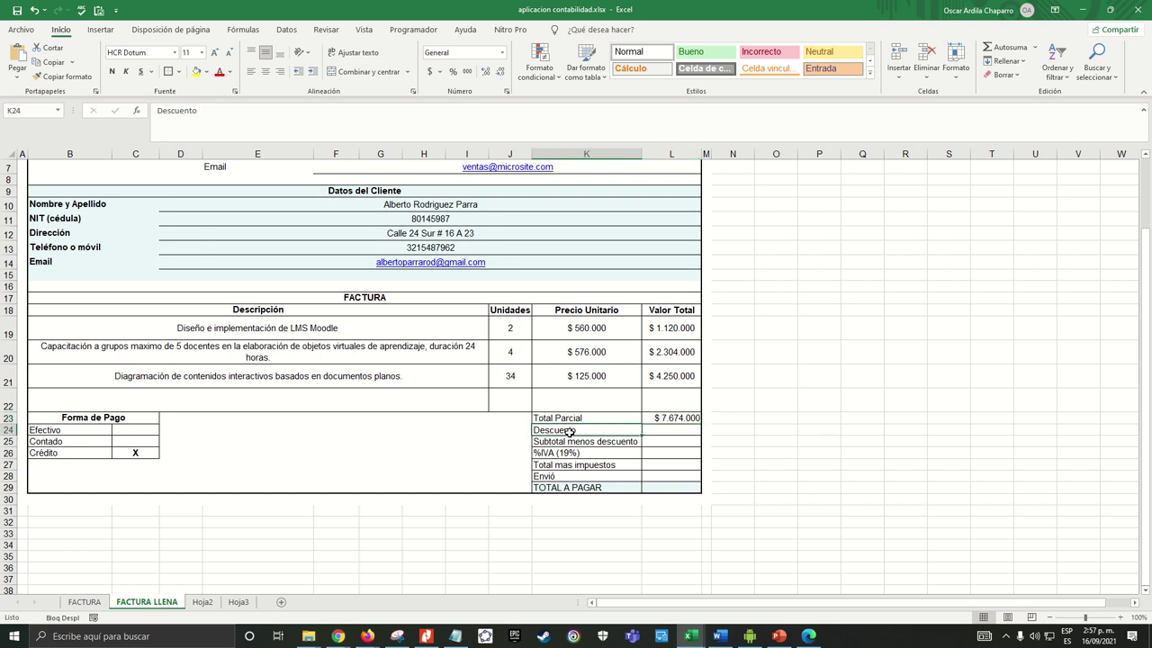
click(426, 636)
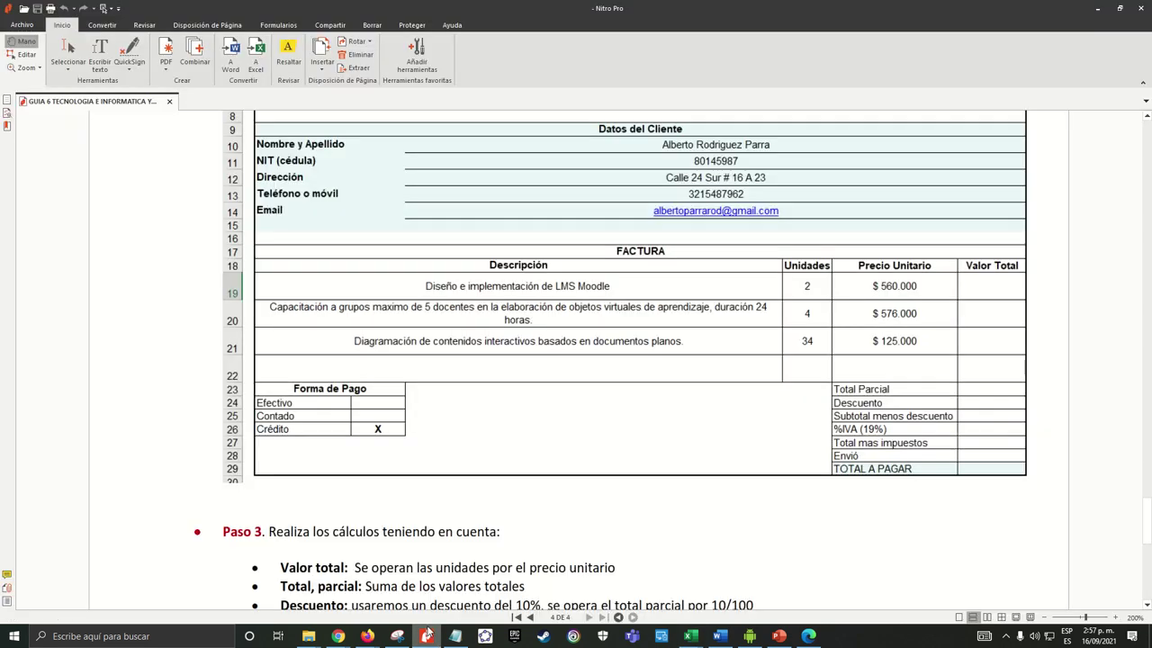
scroll(486, 522, down, 3)
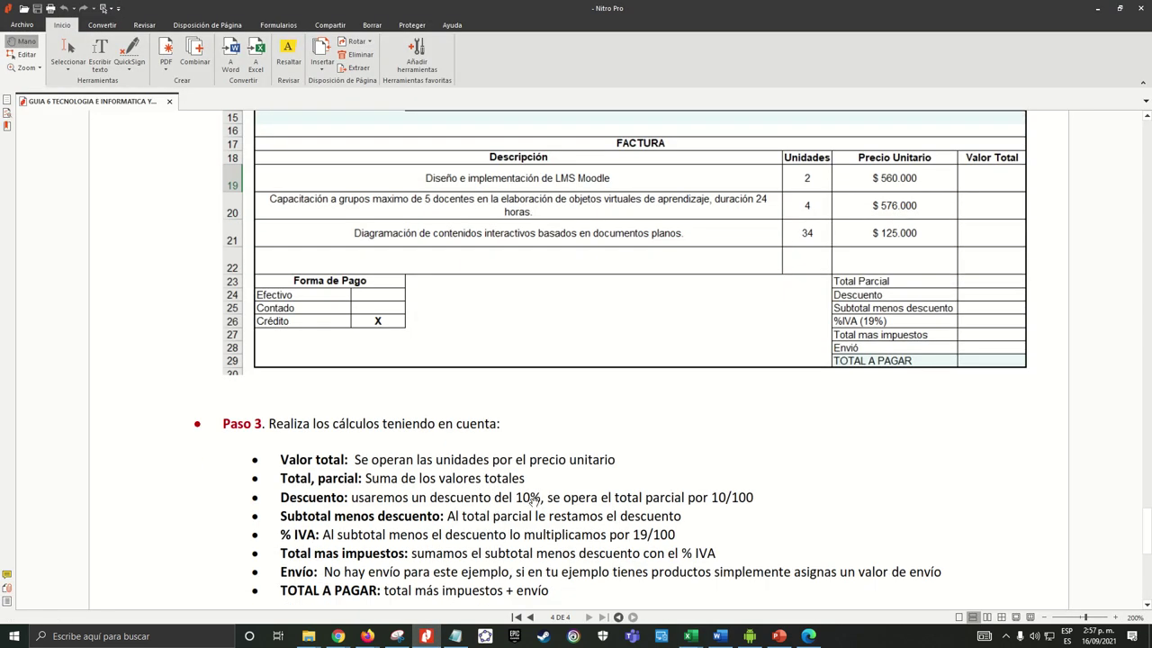
click(1098, 9)
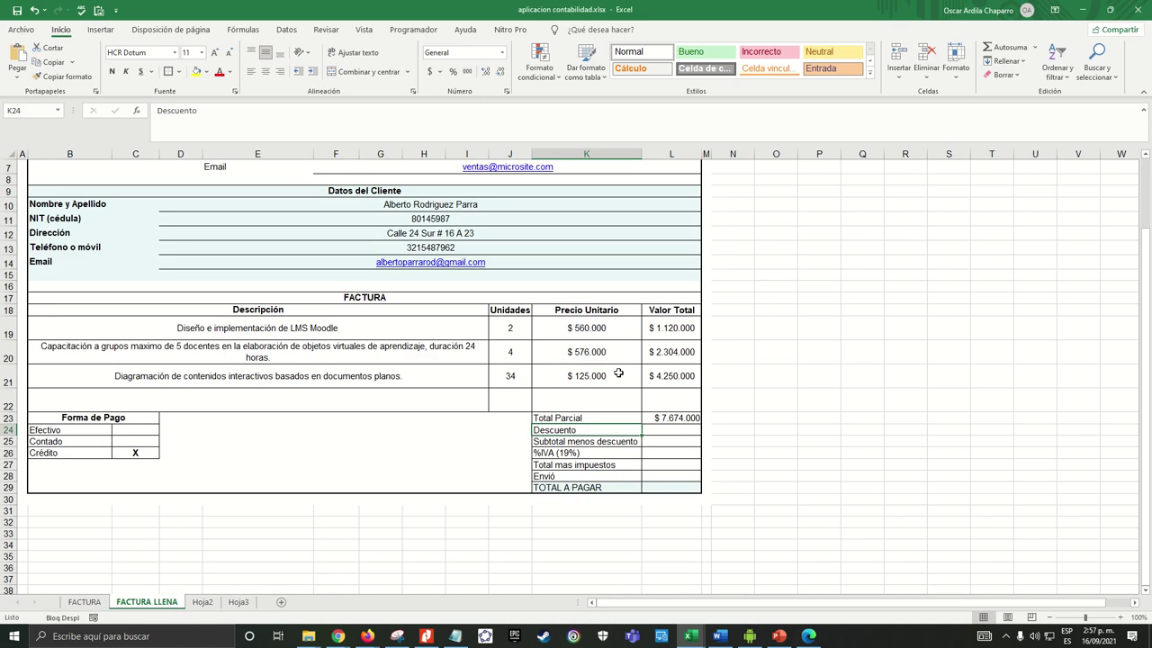
Rename the Descuento label in K24 to 'Descuento (10%)'
click(595, 461)
click(584, 432)
double_click(607, 429)
text((10%))
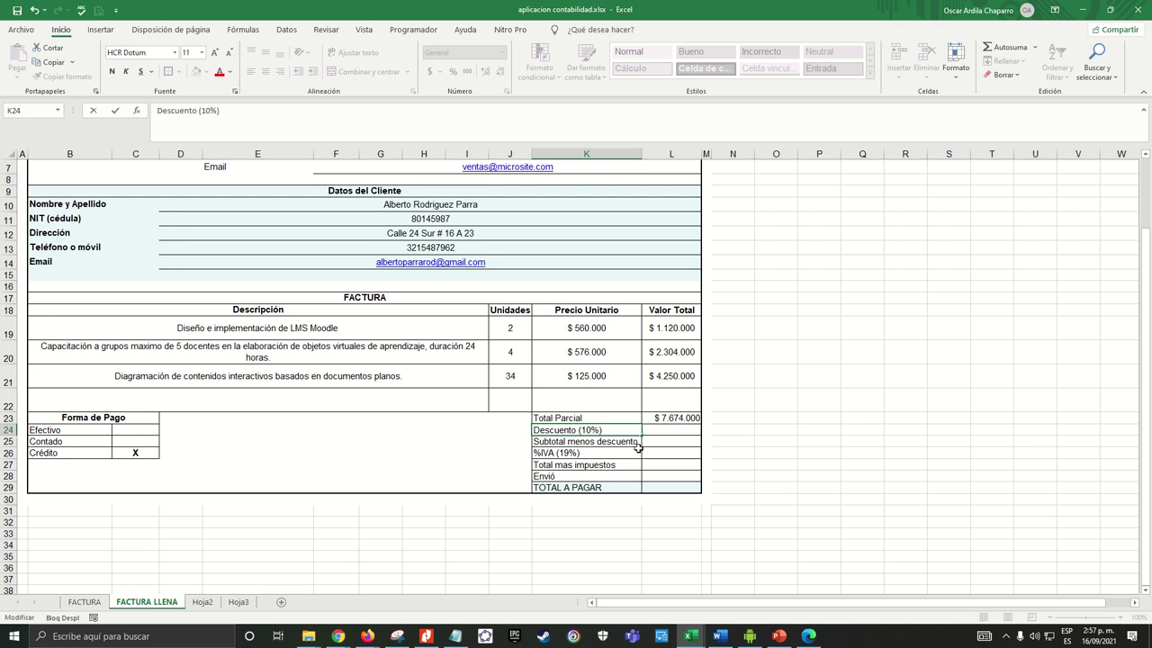
key(Tab)
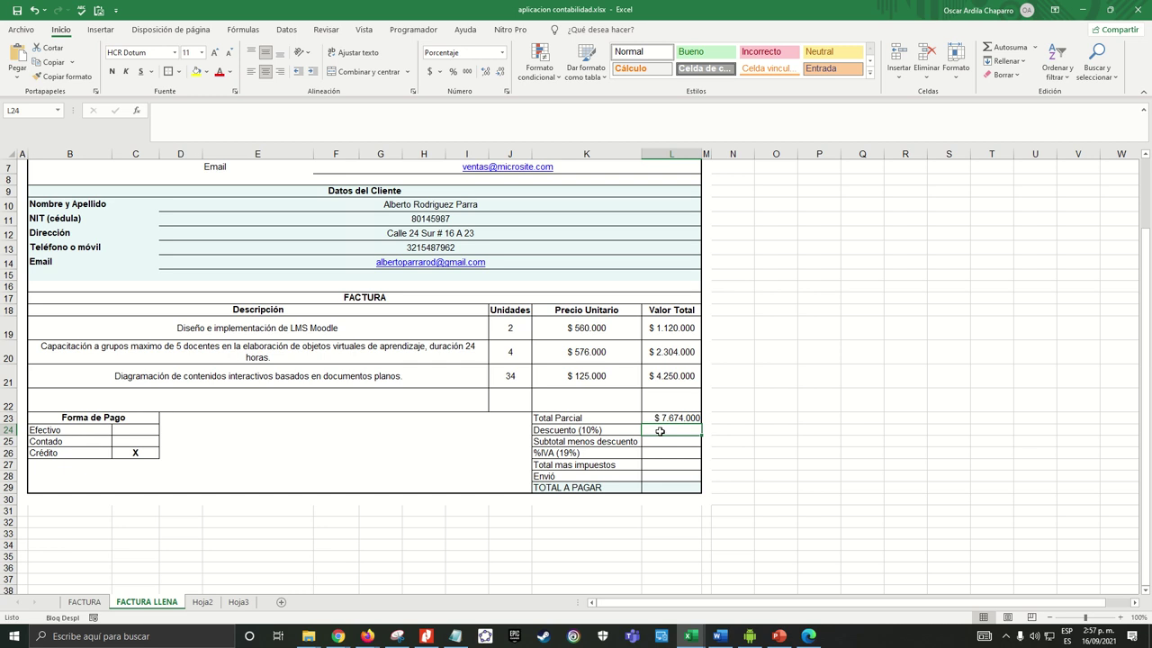
Format L24 as Número, then copy Total Parcial's currency format onto it with Format Painter
click(670, 418)
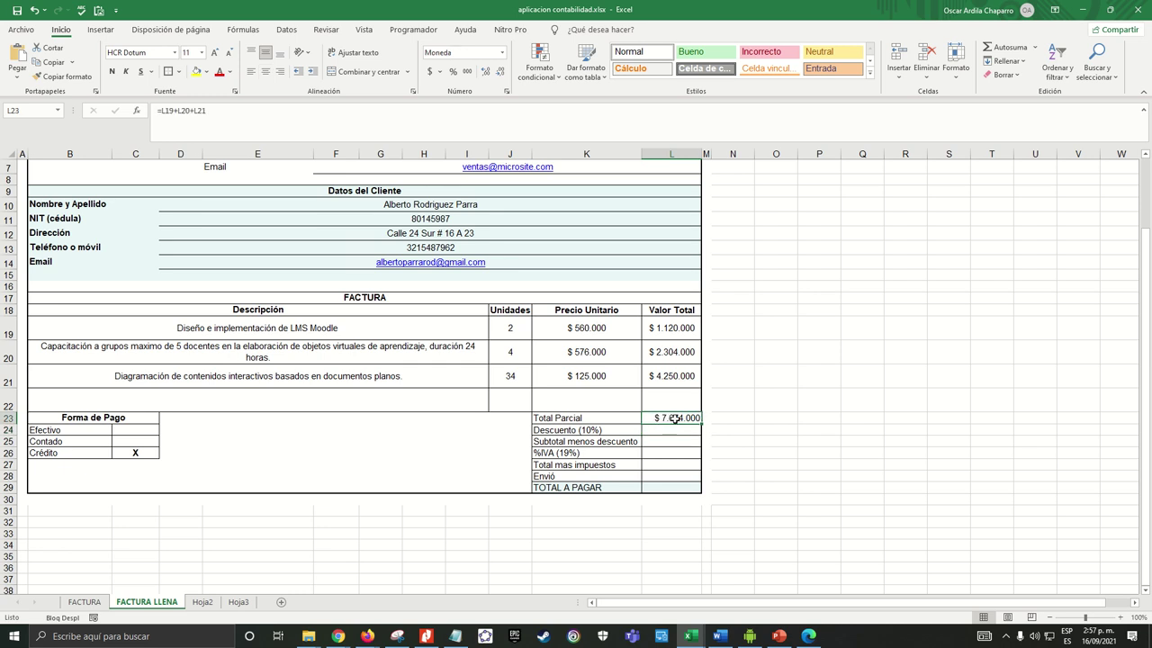
click(667, 431)
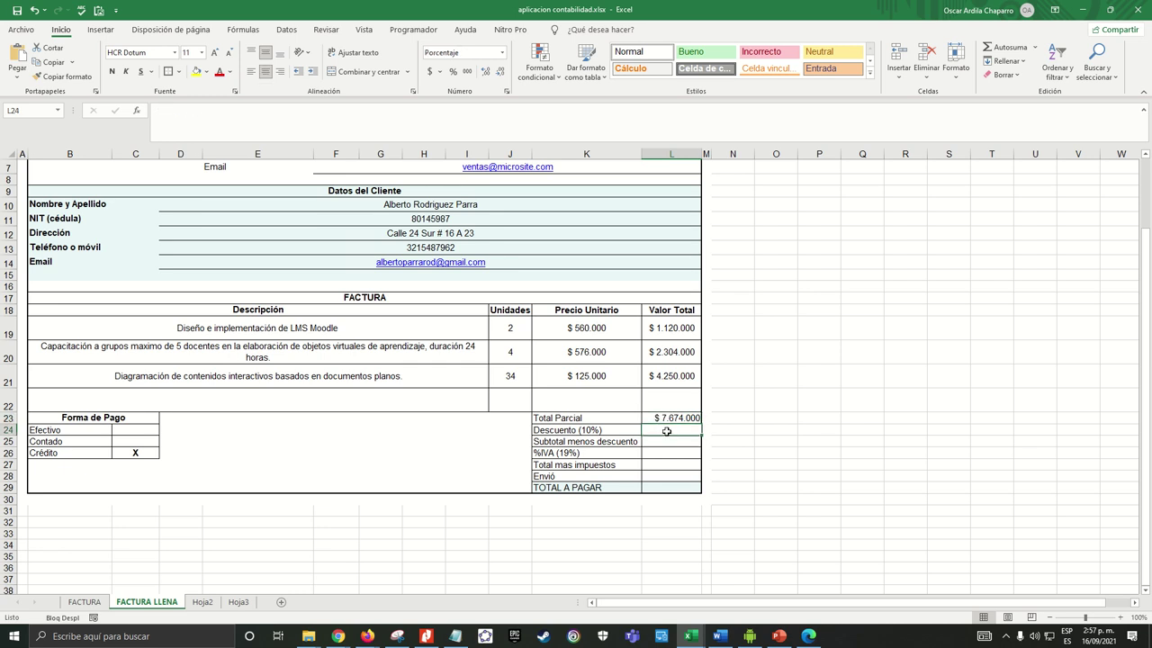
click(503, 53)
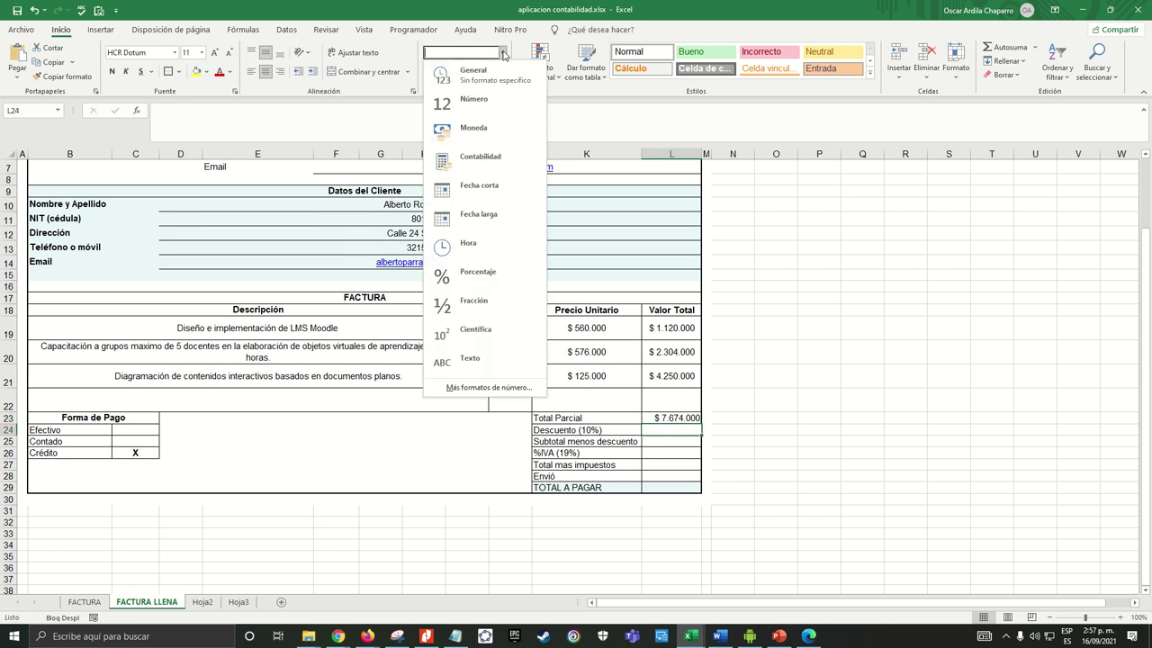
click(475, 101)
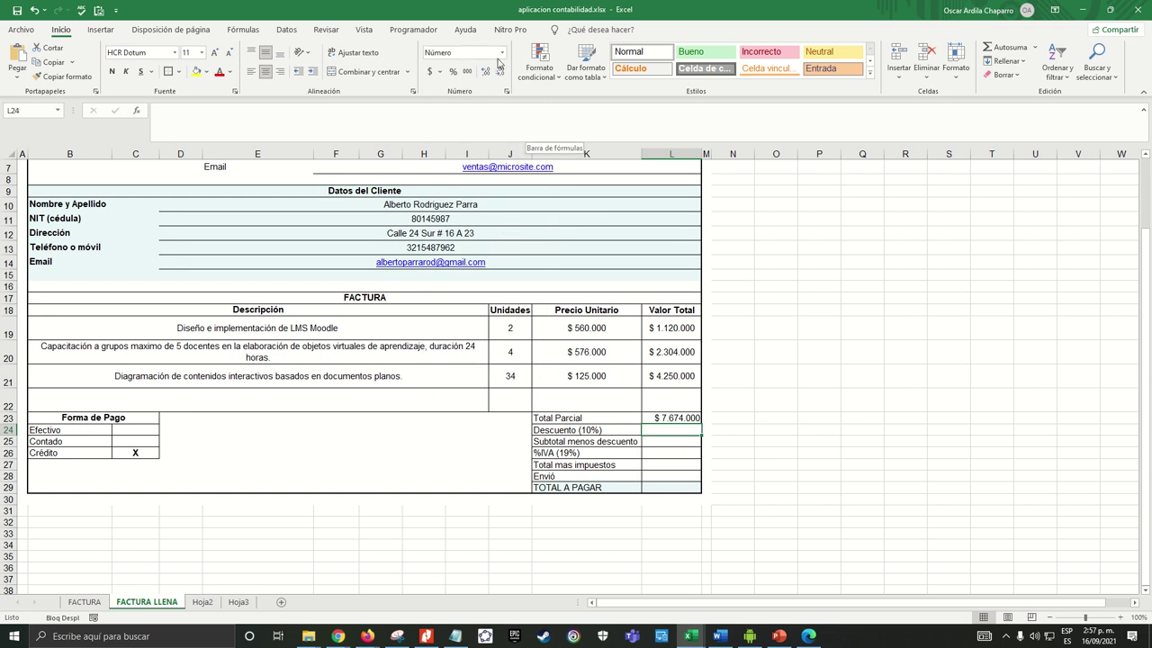
click(656, 418)
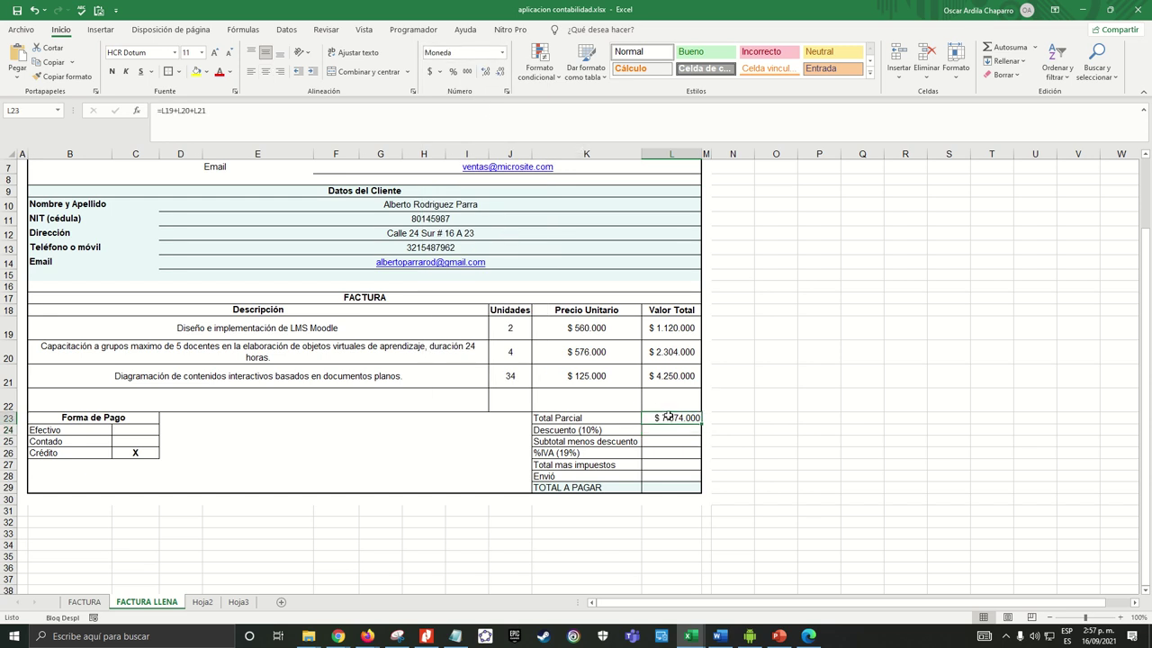
click(49, 79)
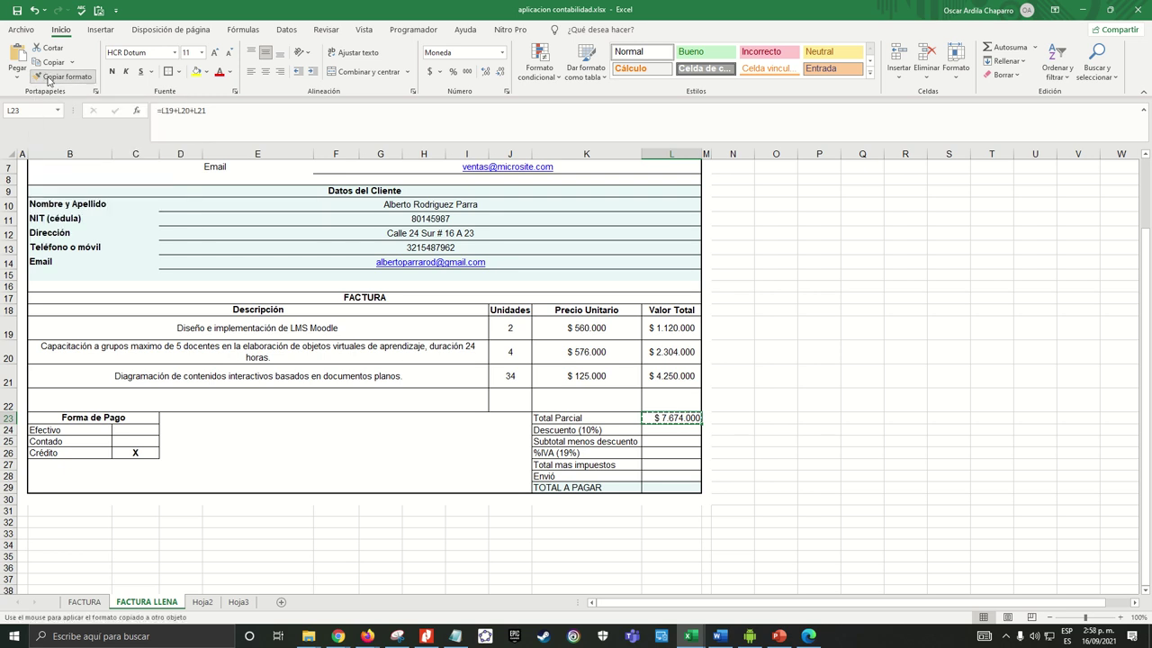
click(661, 430)
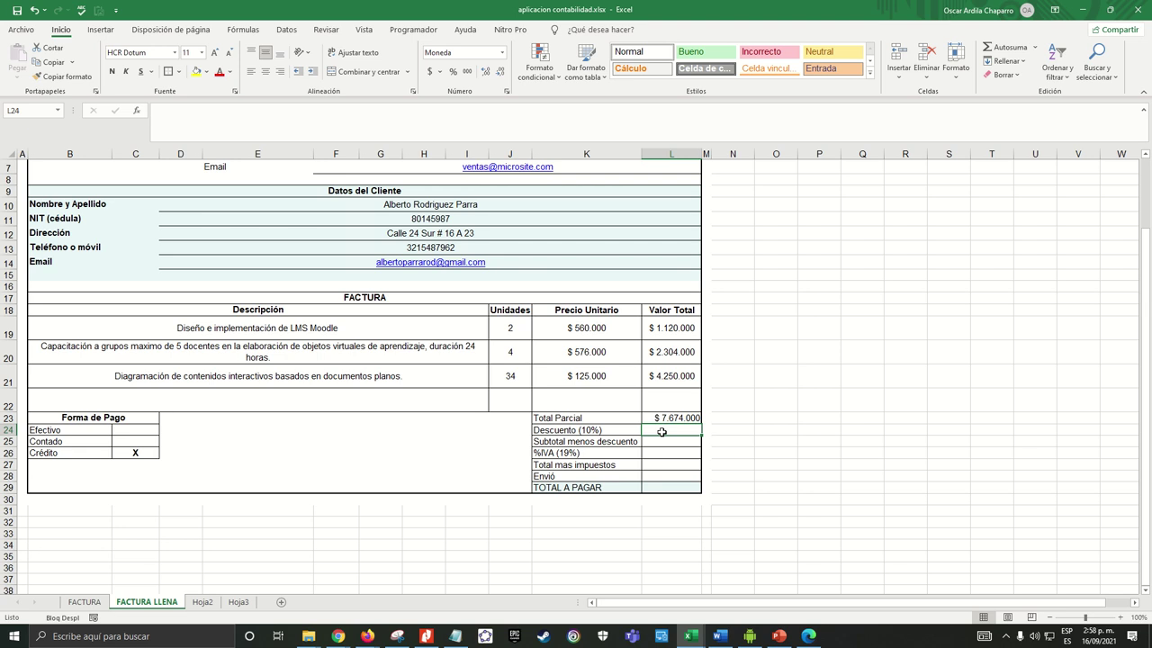
Enter =L23*10/100 in L24 so the discount shows $ 767.400
text(=)
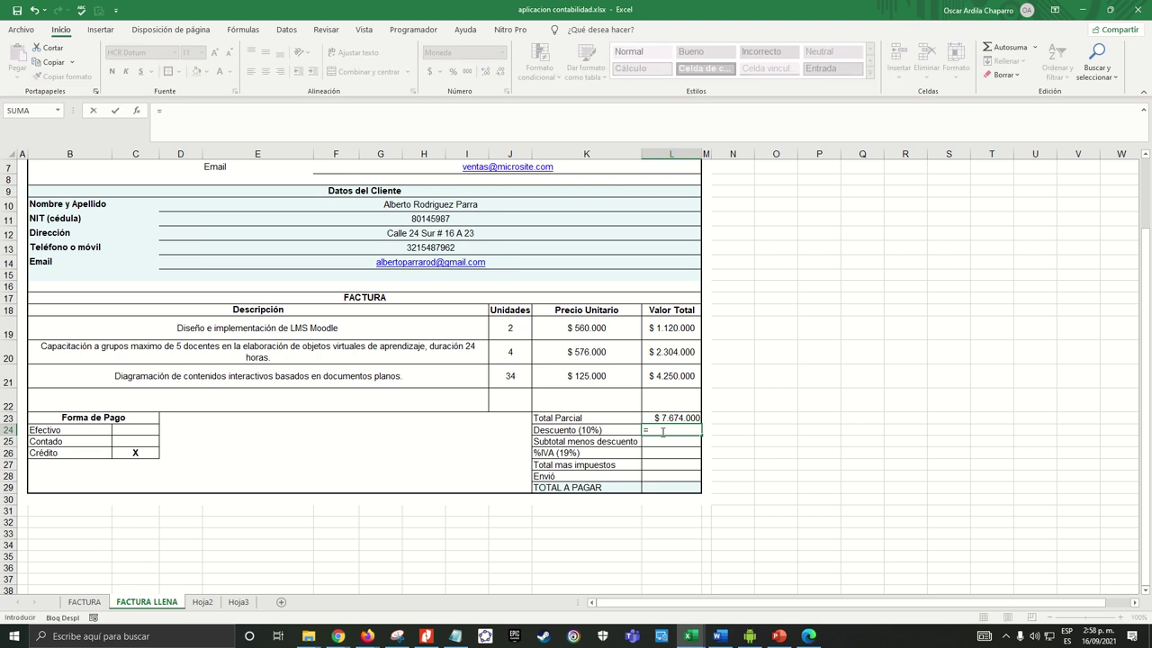
click(672, 417)
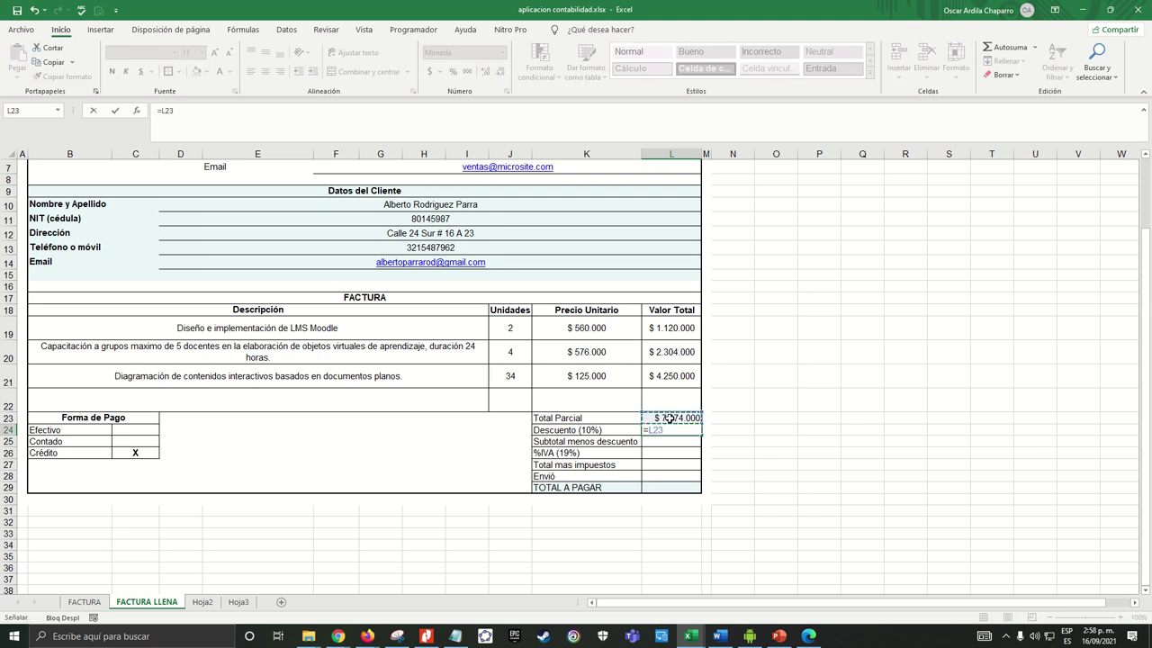
text(*)
key(Return)
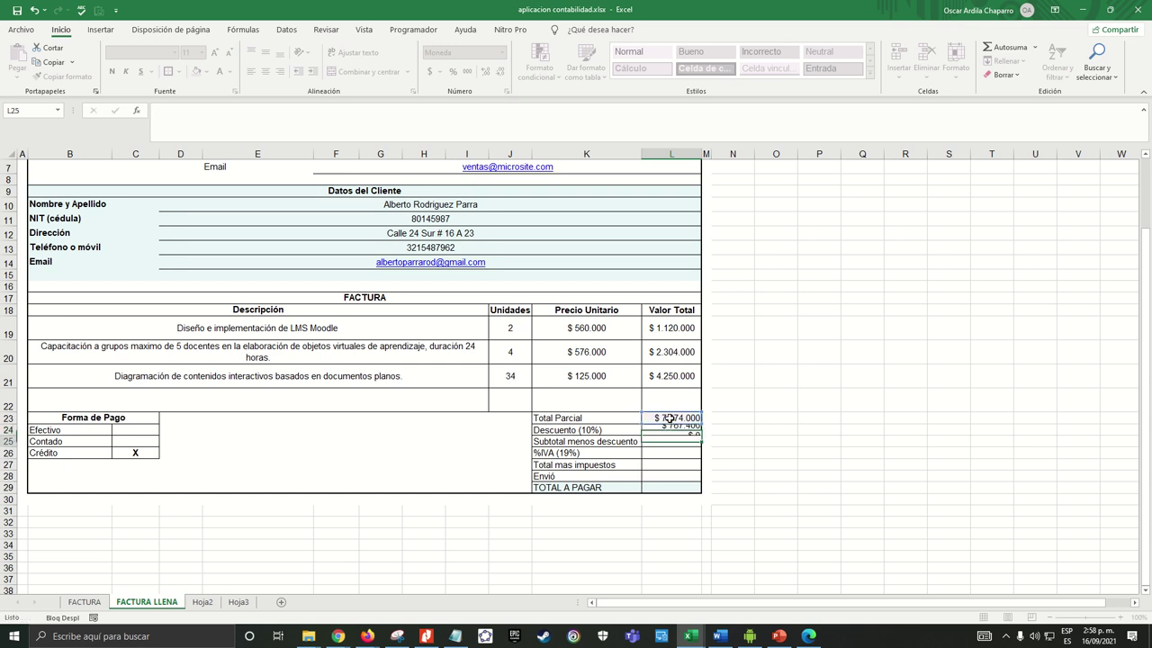
click(689, 429)
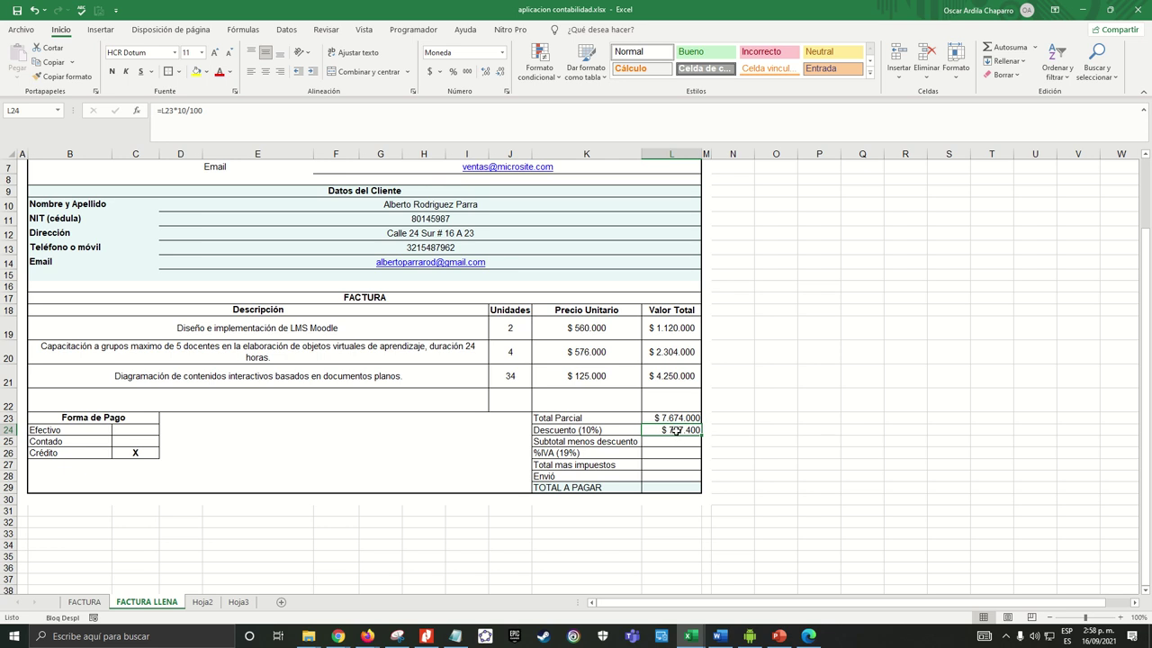
click(560, 441)
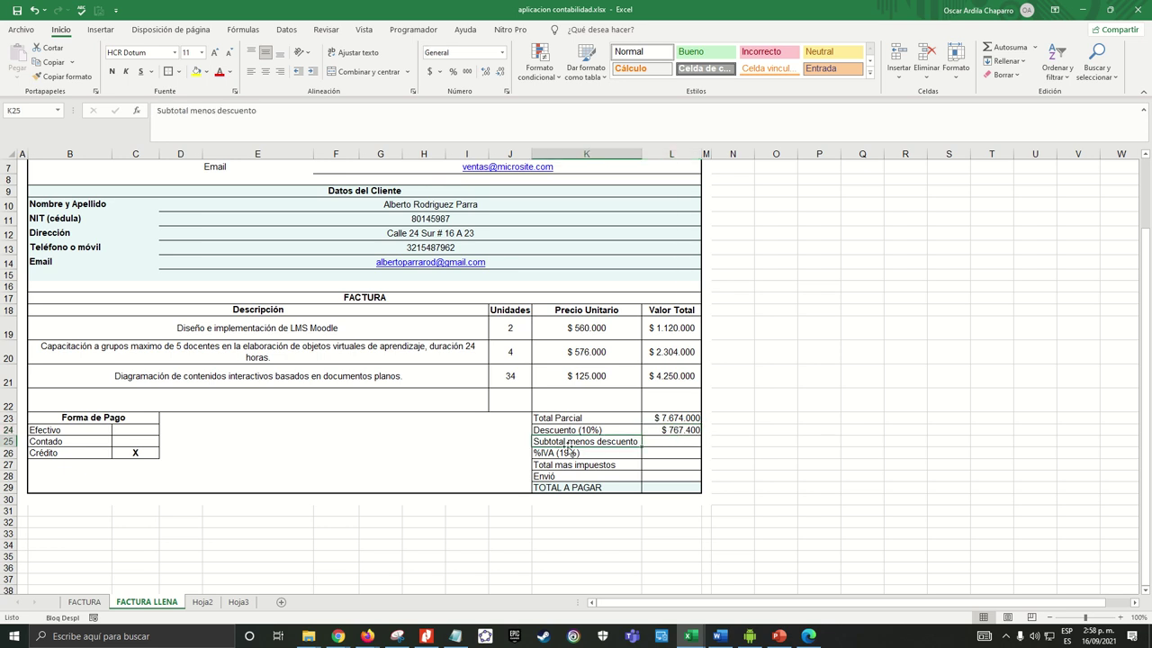
click(662, 440)
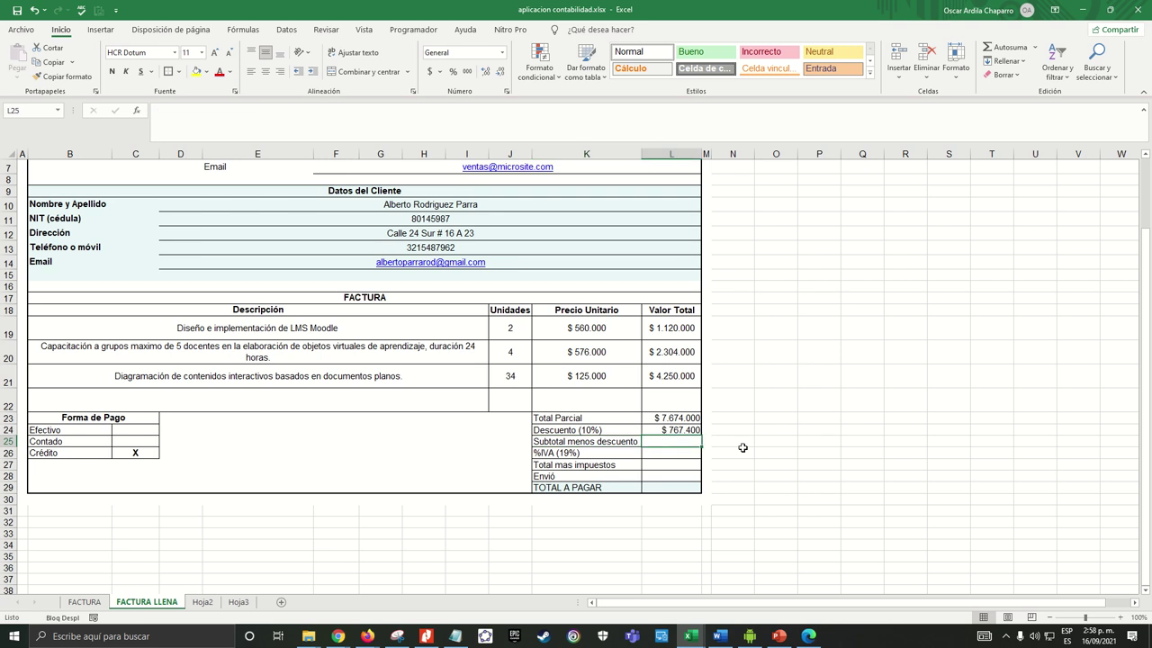
Enter =L23-L24 in L25 for a discounted subtotal of $ 6.906.600
text(=)
click(689, 420)
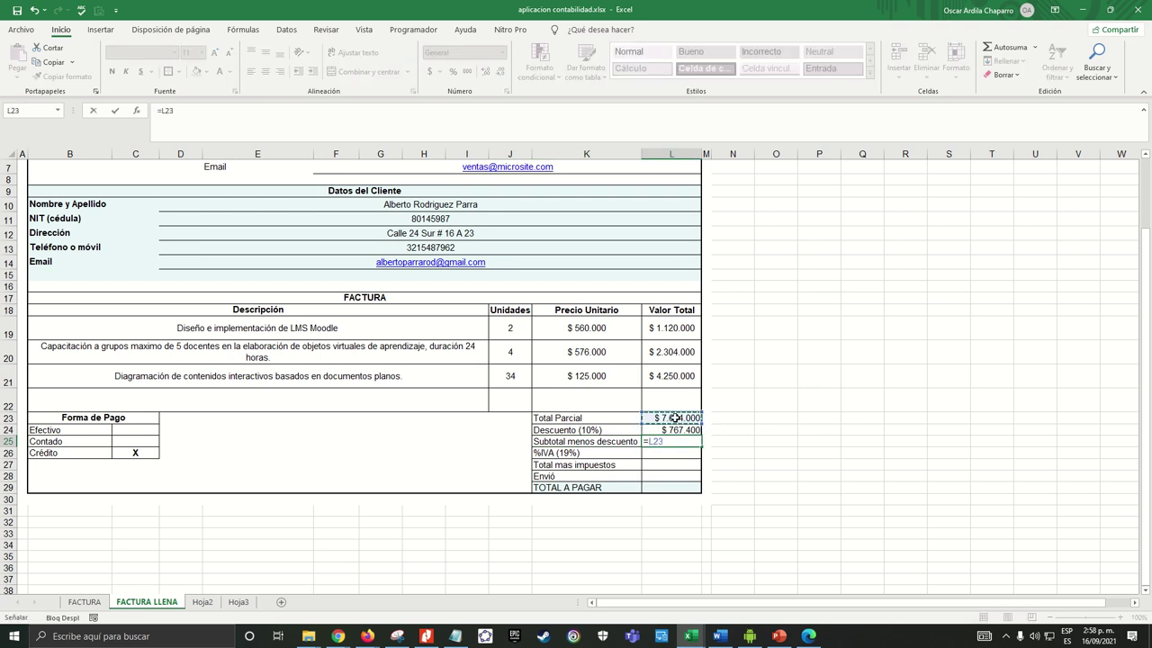
text(-)
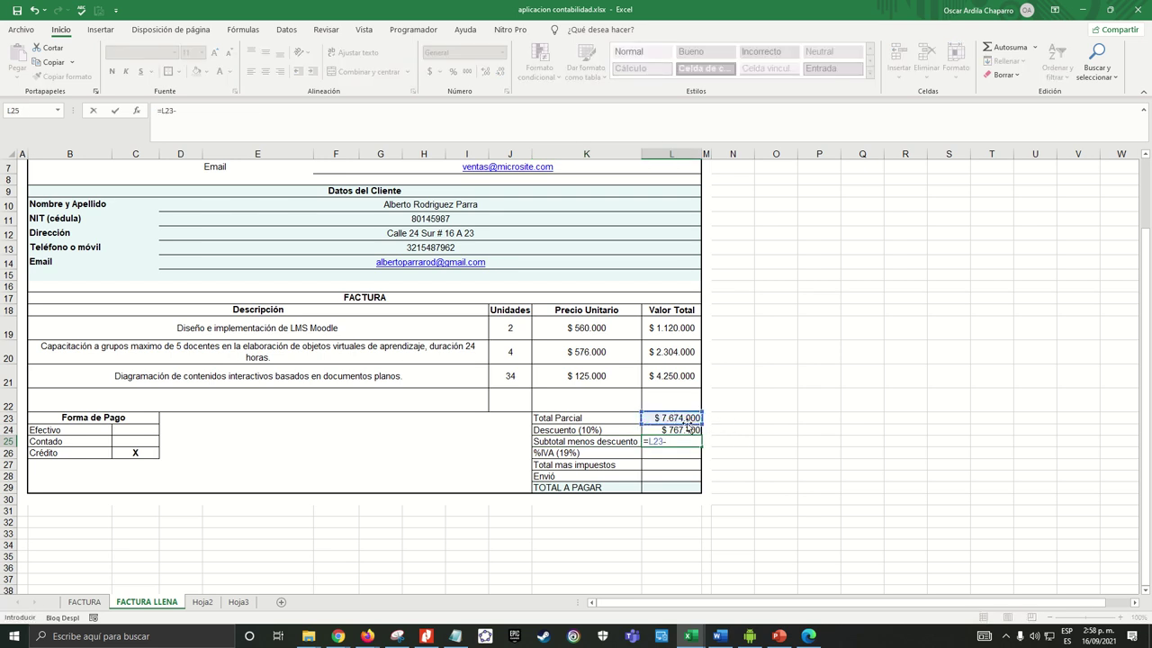
click(676, 430)
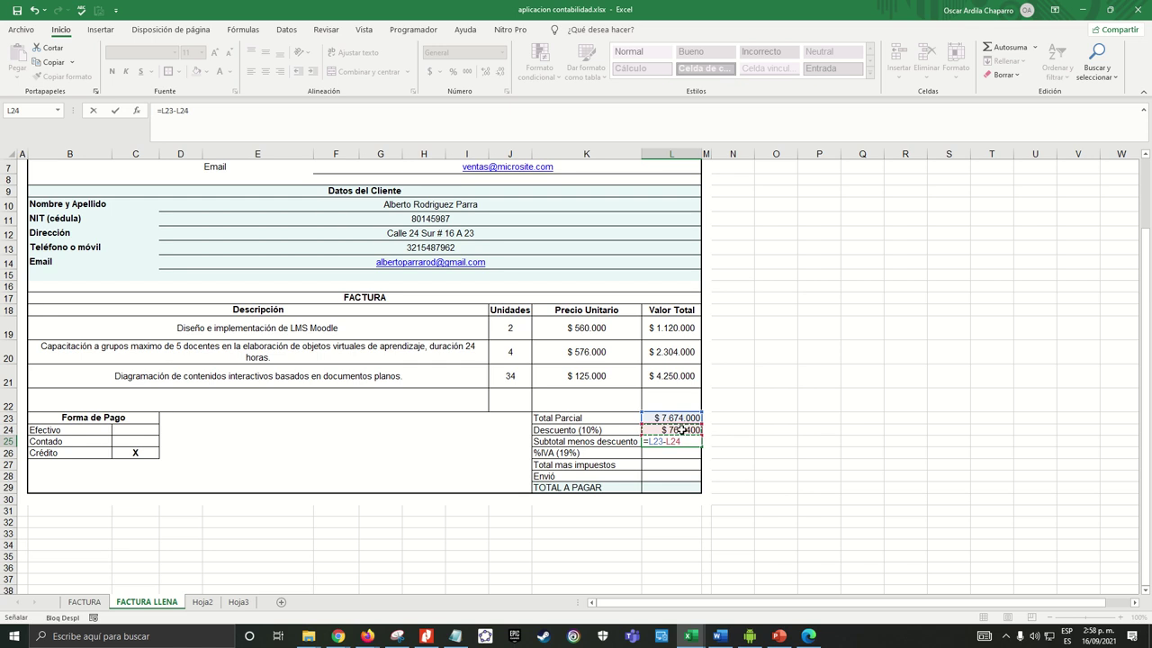
key(Return)
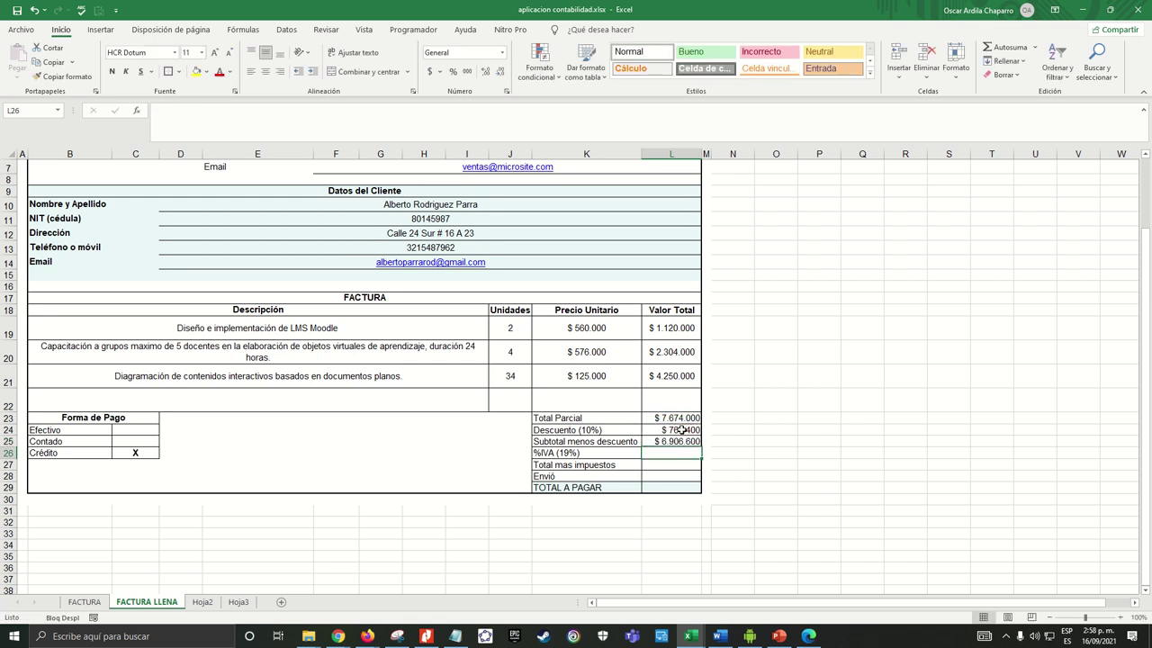
click(665, 441)
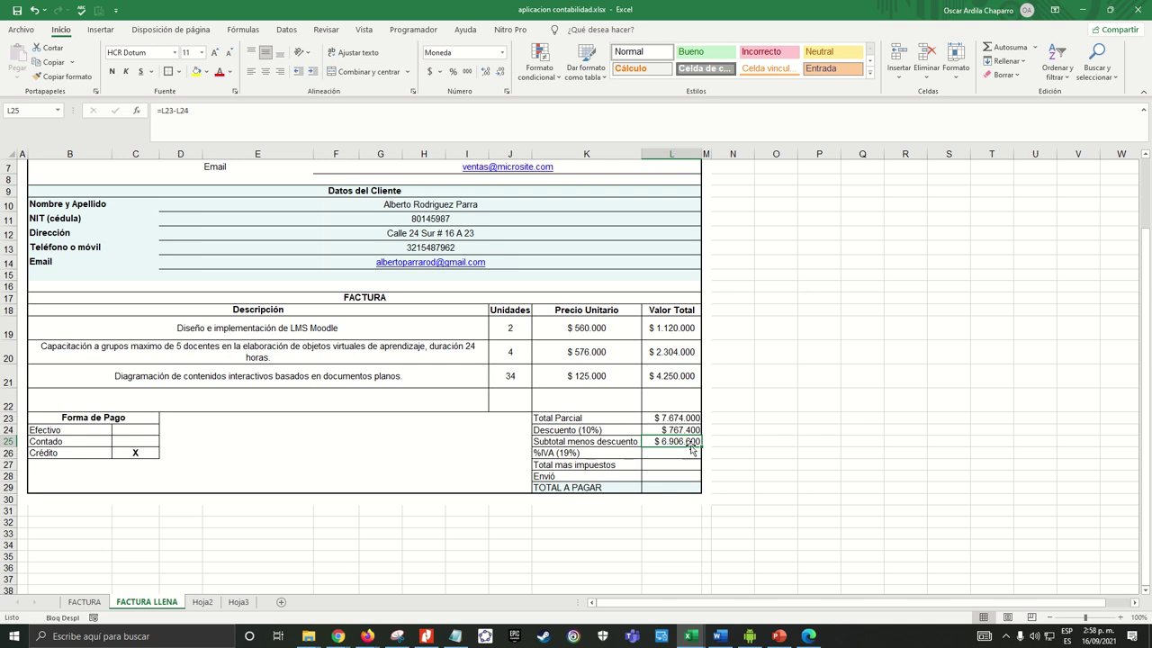
click(568, 452)
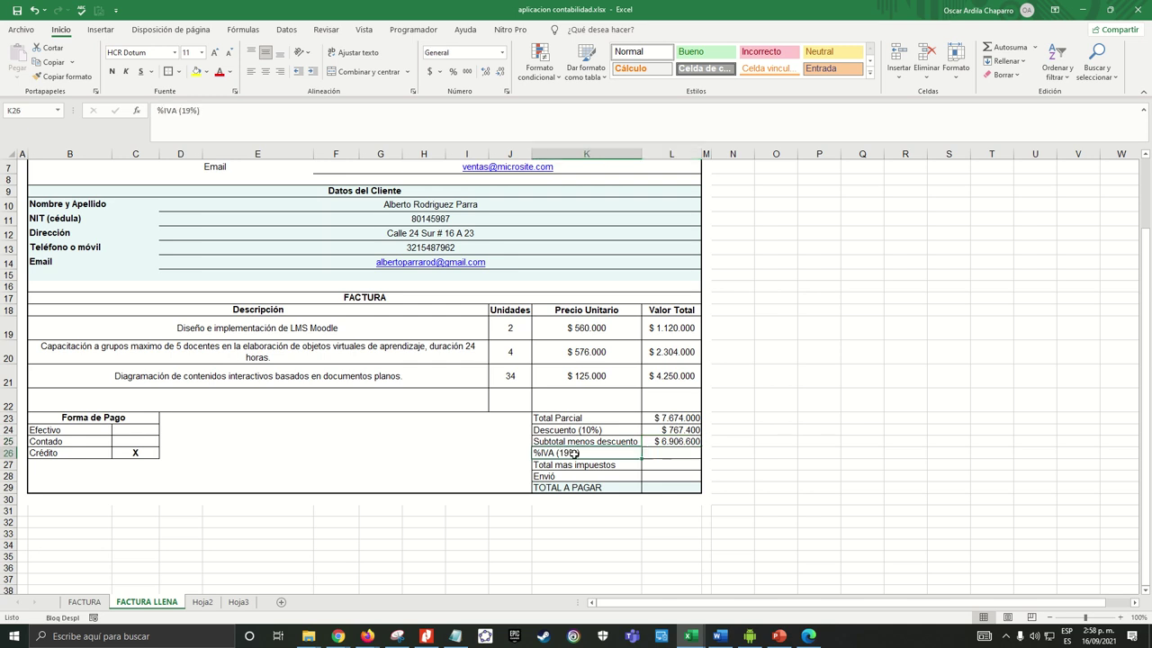
click(655, 452)
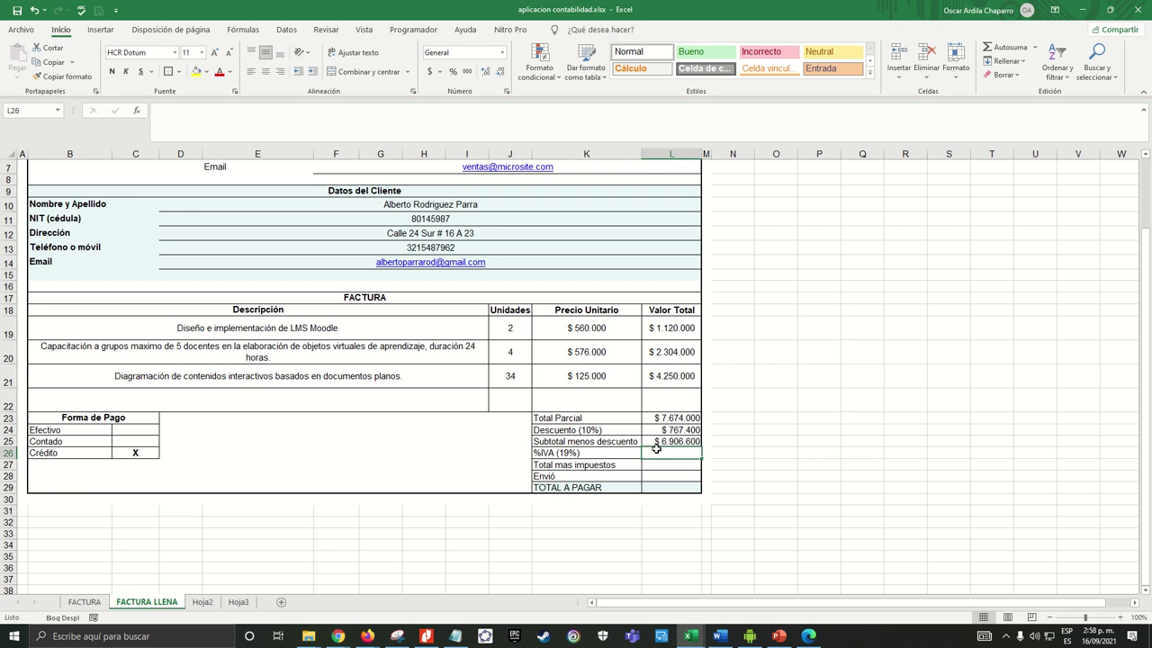
Enter =L25*19/100 in L26, giving an IVA of $ 1.312.254
text(=)
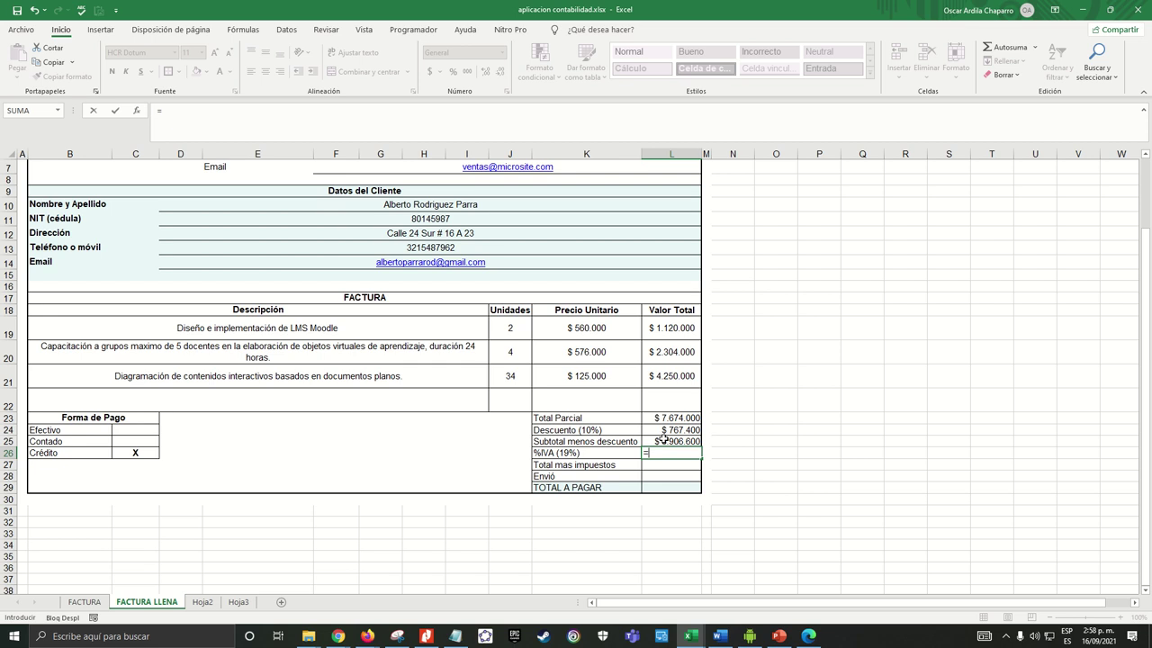
click(662, 439)
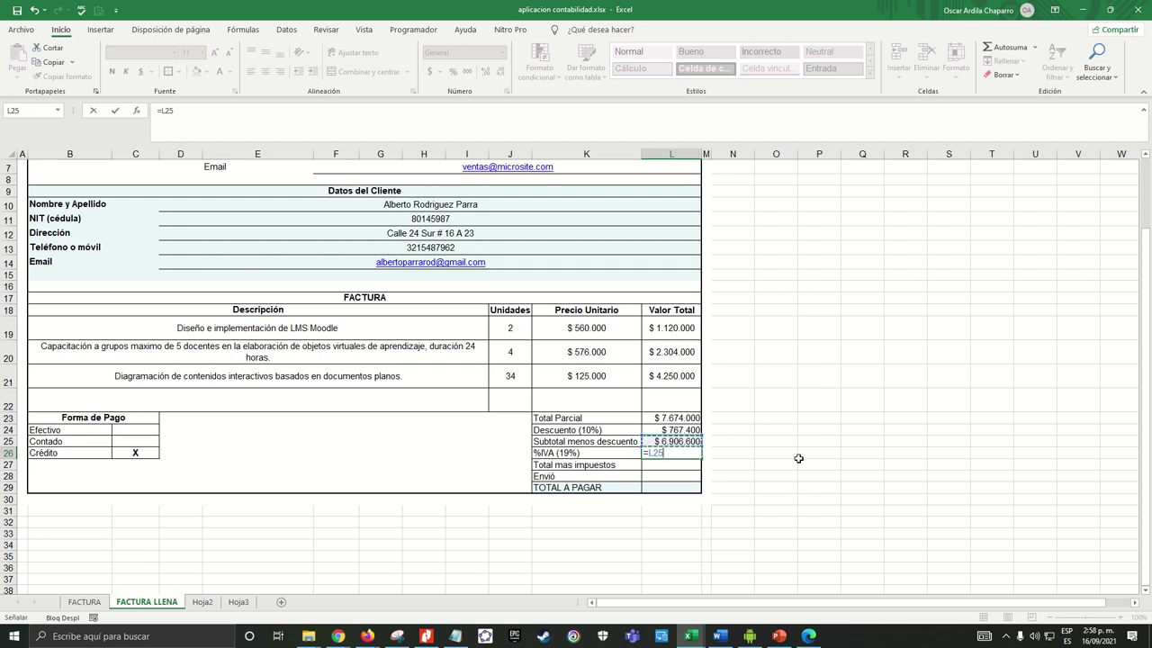
text(*)
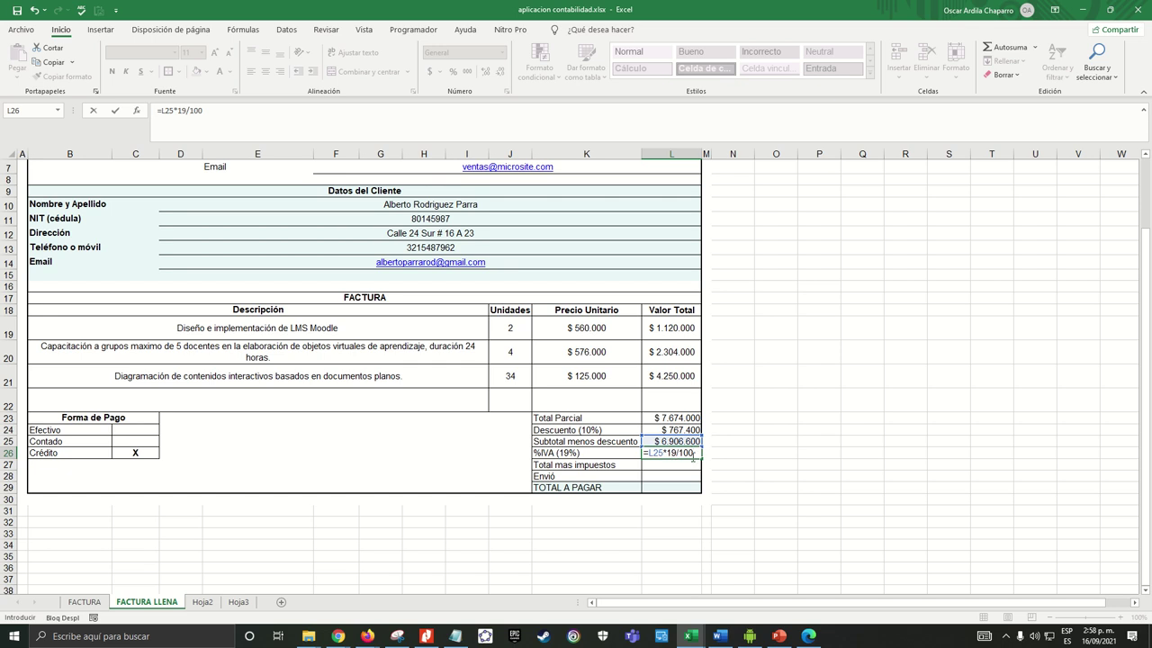
key(Return)
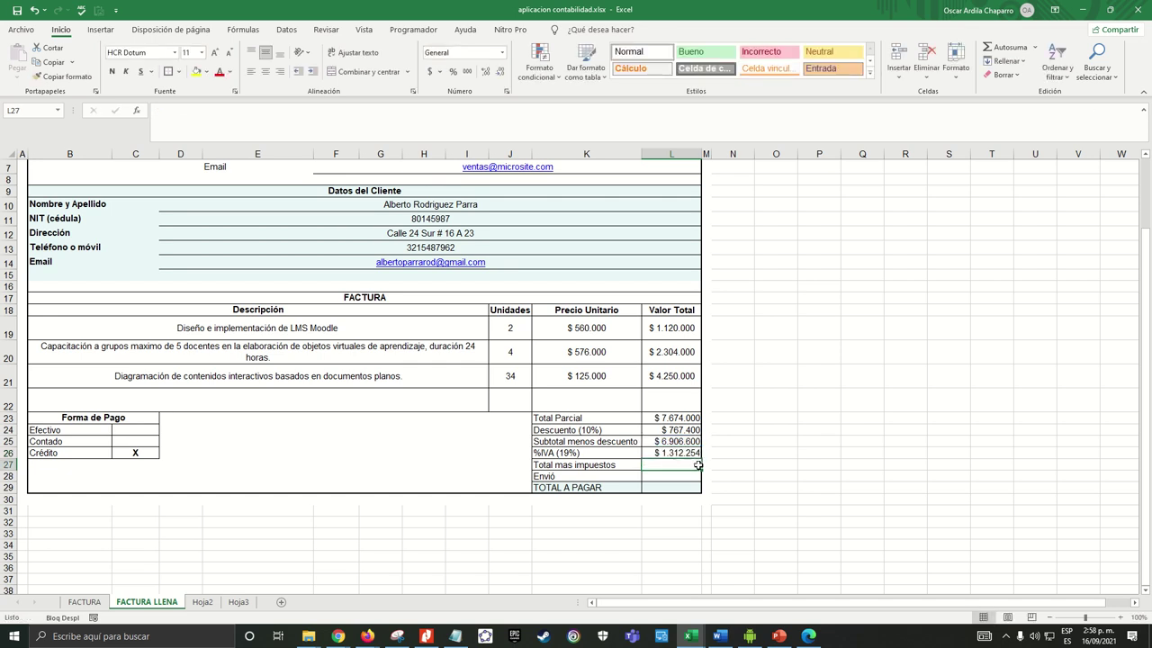
click(667, 453)
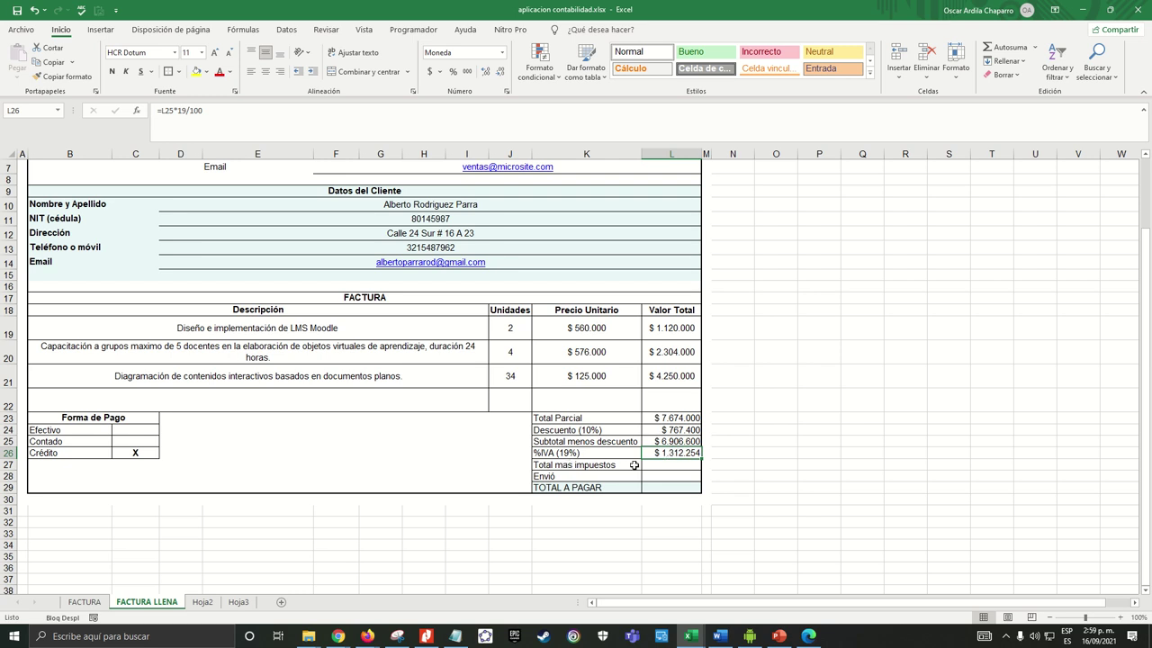
click(656, 465)
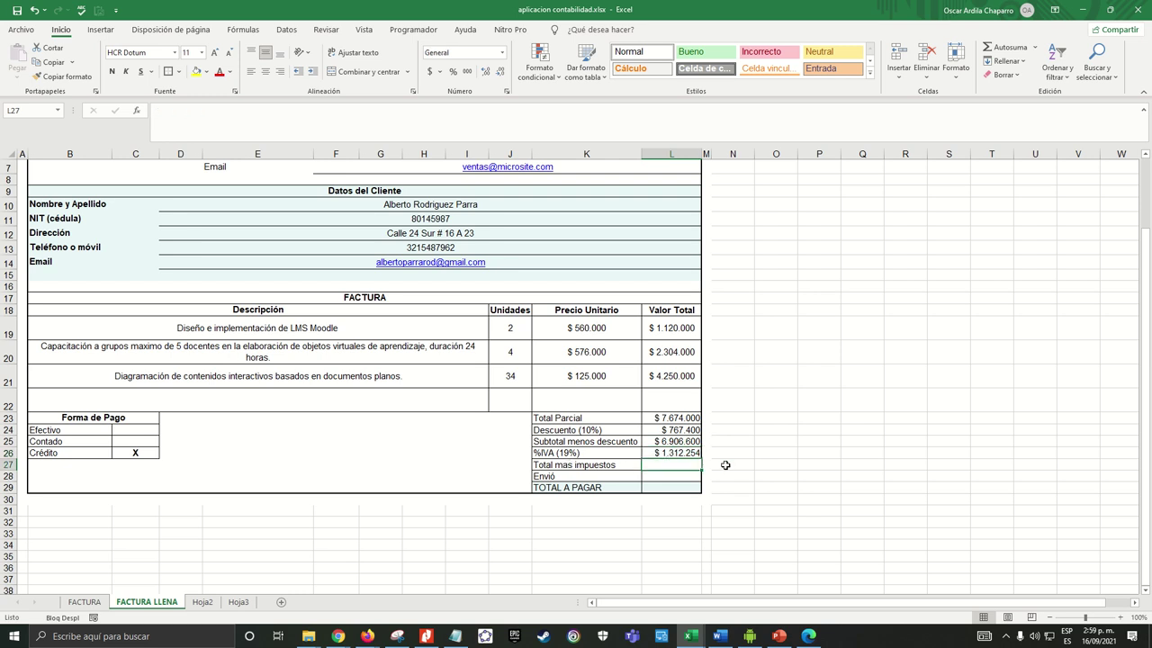
Enter =L25+L26 in L27 so Total mas impuestos reads $ 8.218.854
text(=)
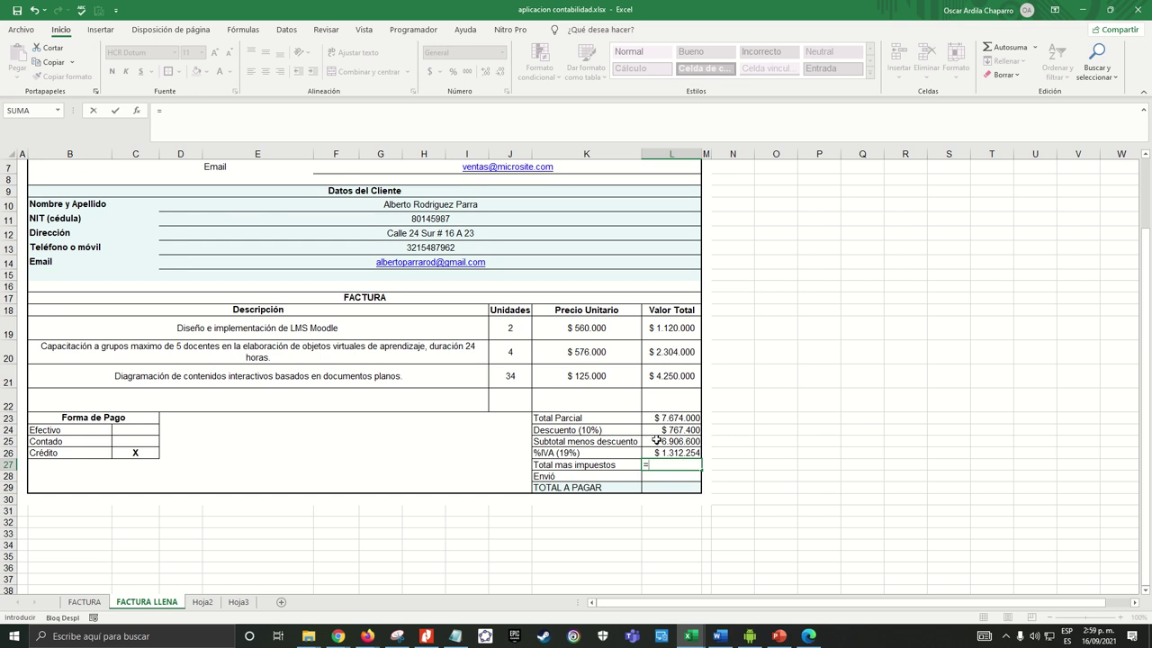
click(657, 441)
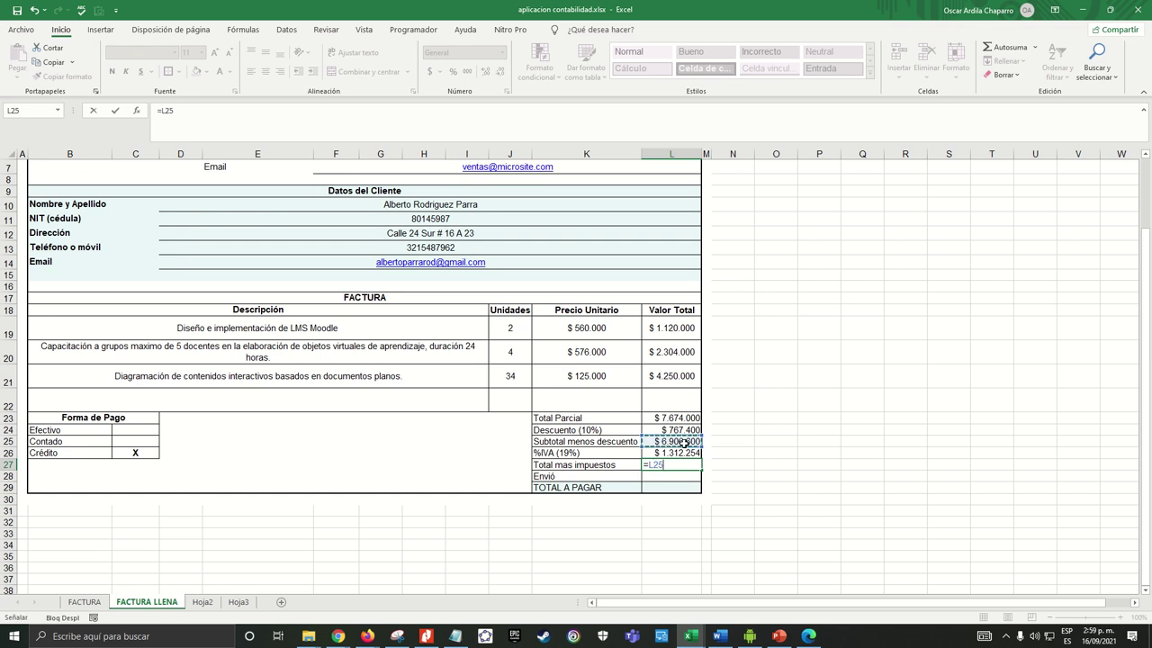
text(+)
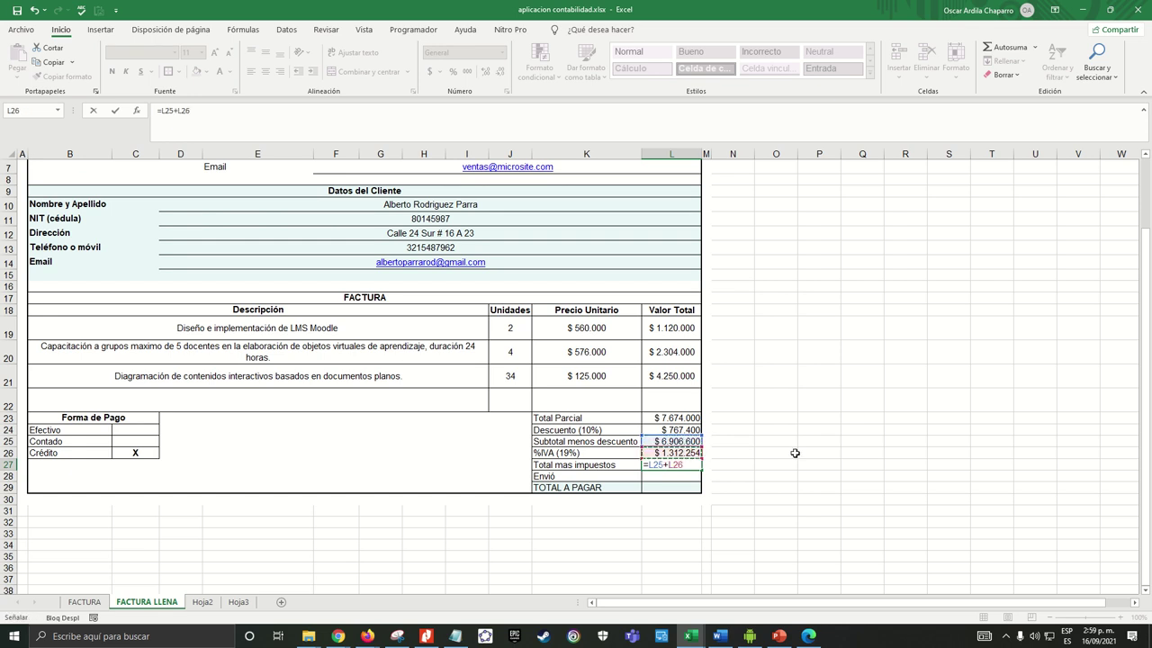
click(690, 453)
key(Return)
click(732, 512)
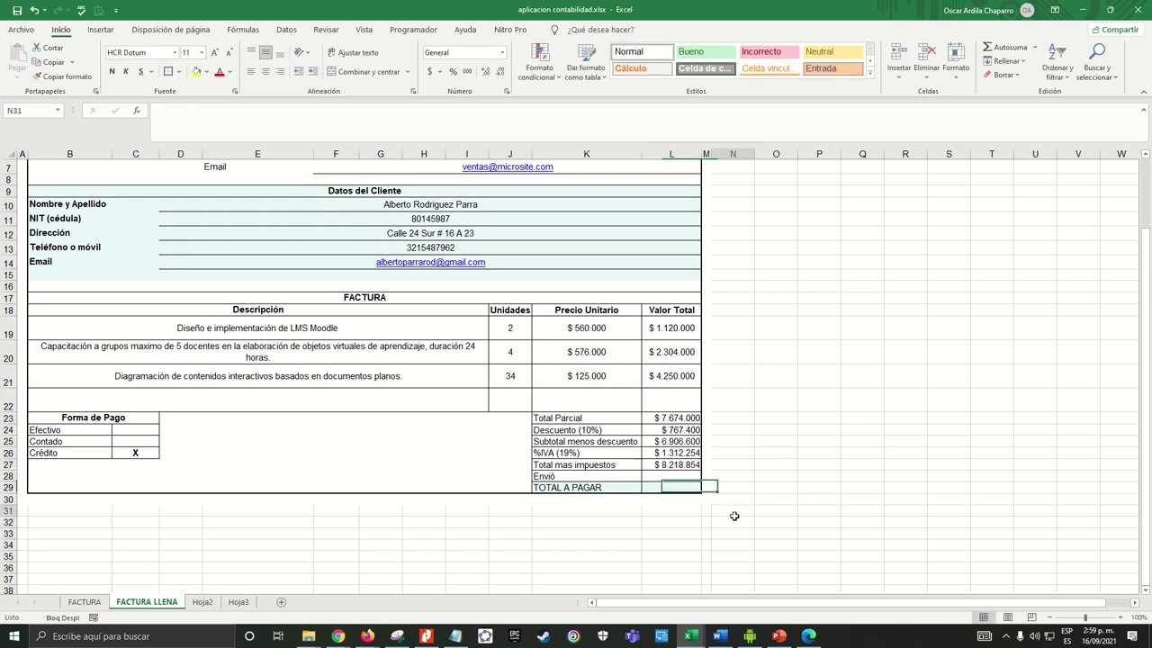
click(670, 468)
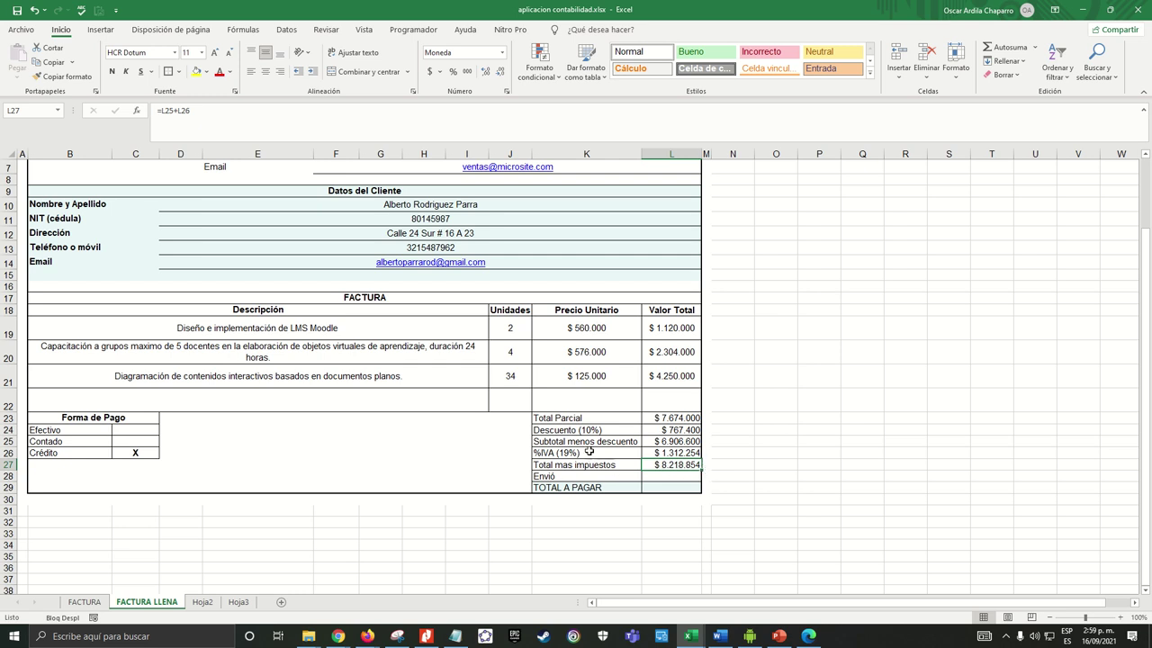
click(548, 477)
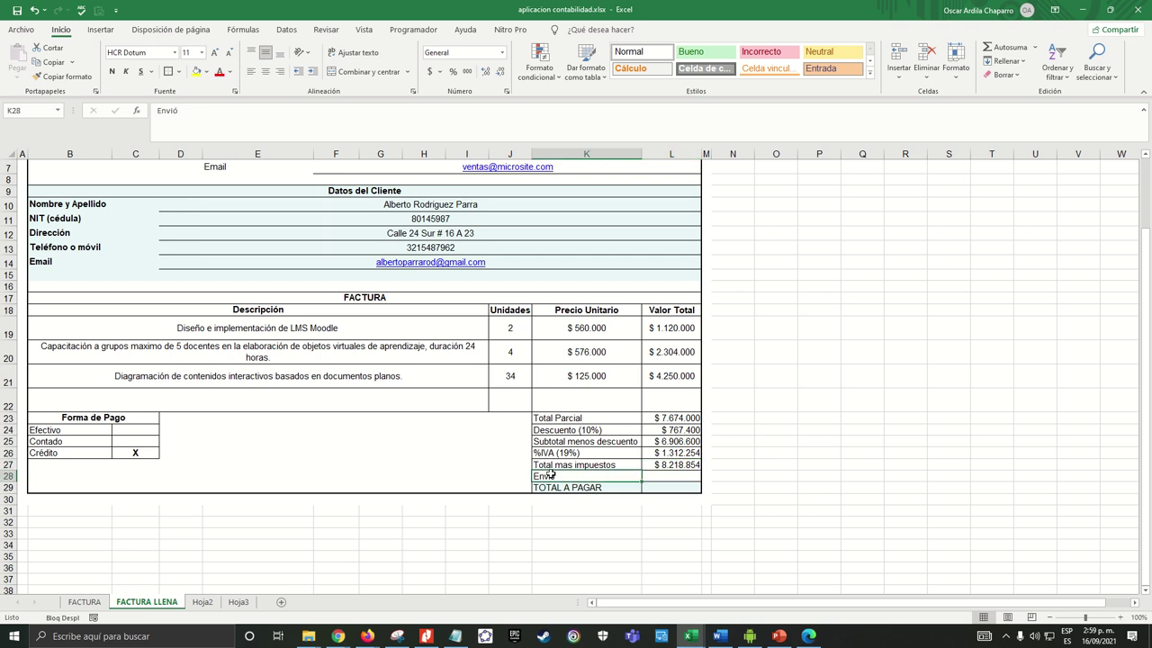
Enter 0 as the shipping amount in the Envió cell L28
click(673, 475)
text(0)
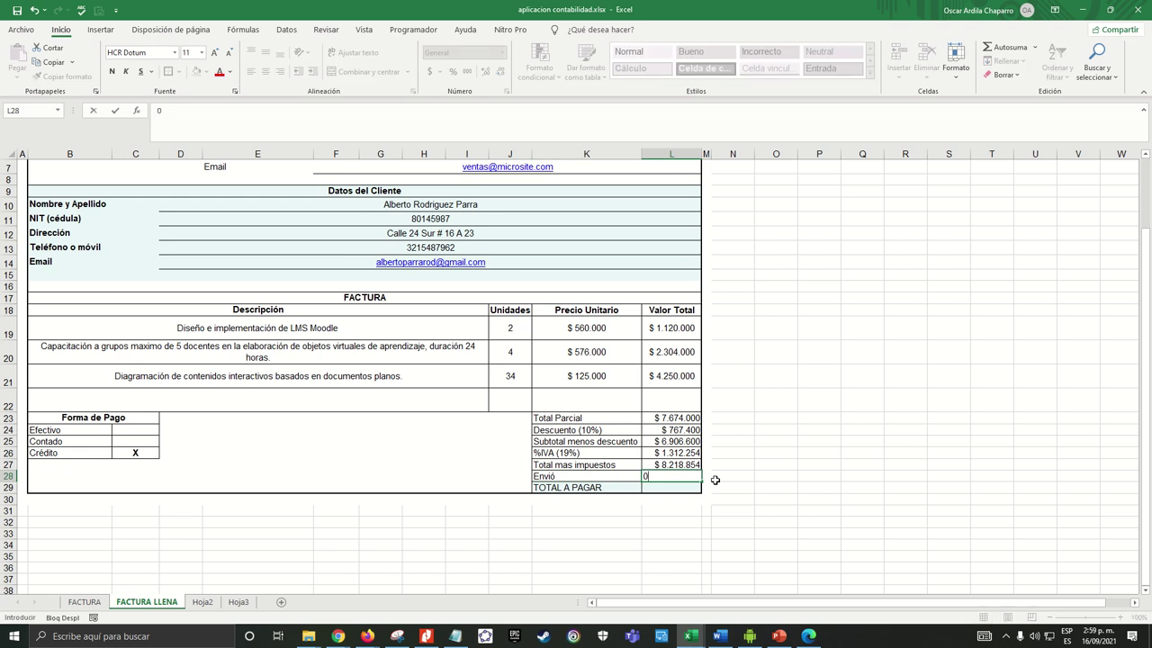
click(773, 488)
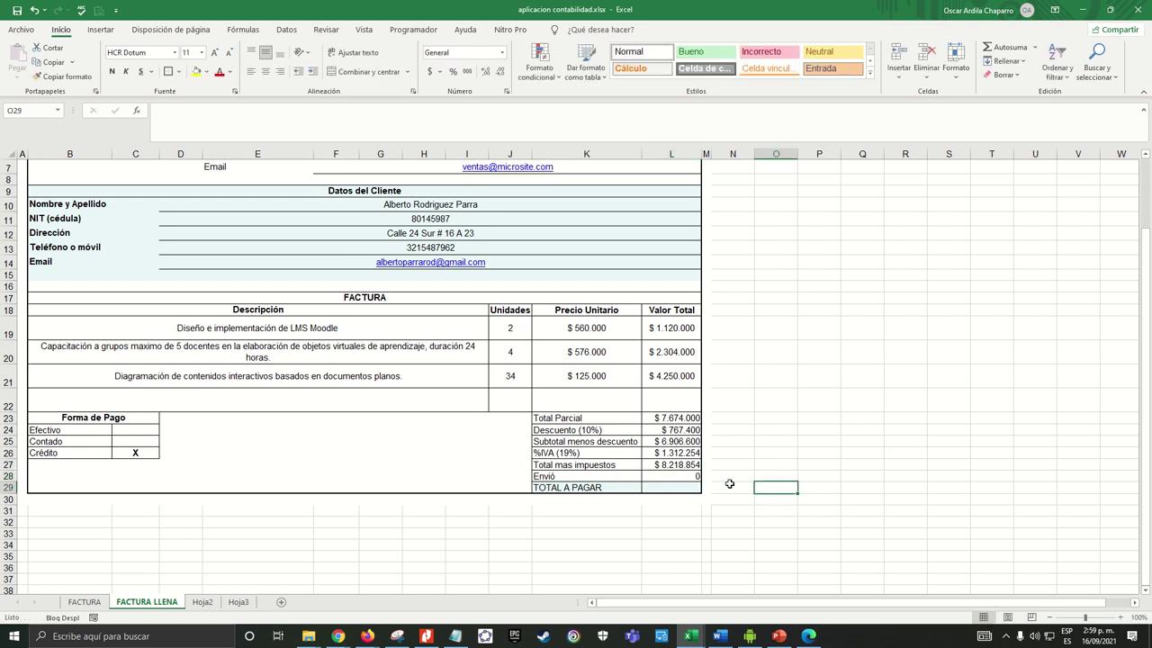
click(671, 476)
Format the shipping amount as Moneda currency with no decimal places
click(503, 53)
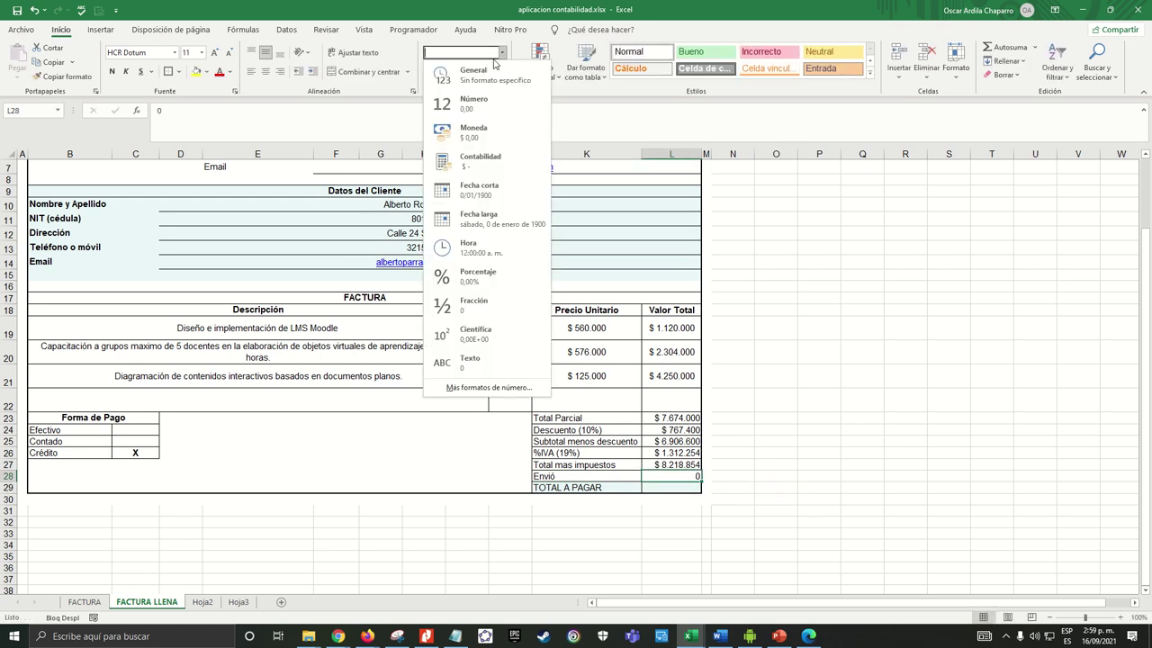
click(475, 131)
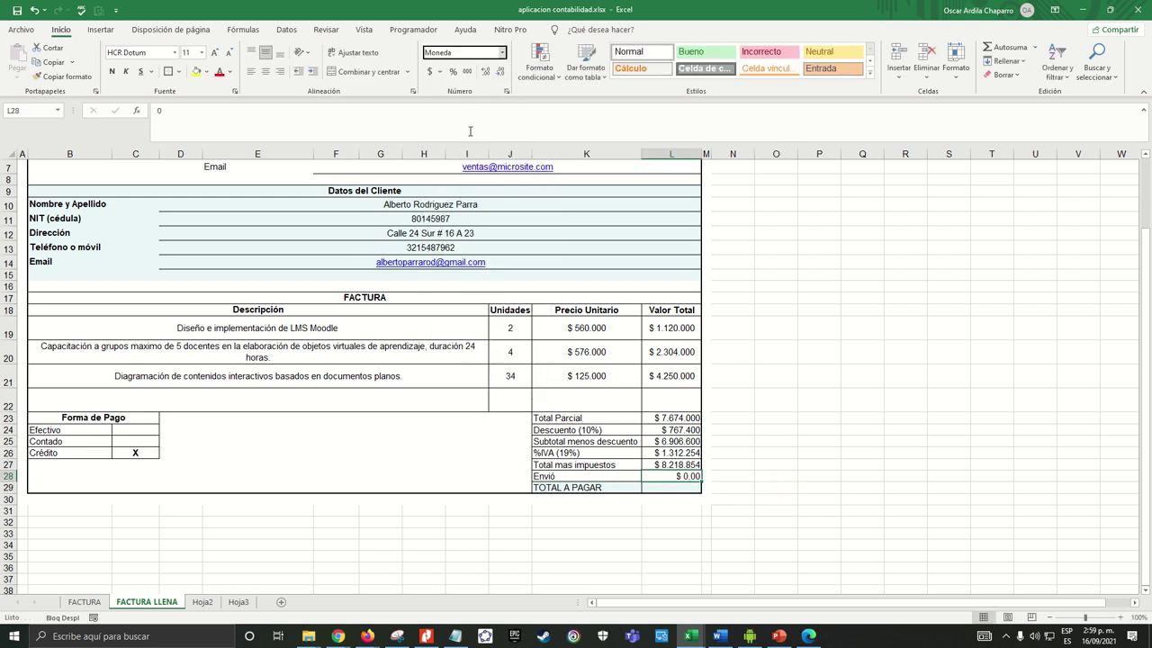
click(485, 72)
click(500, 72)
click(500, 76)
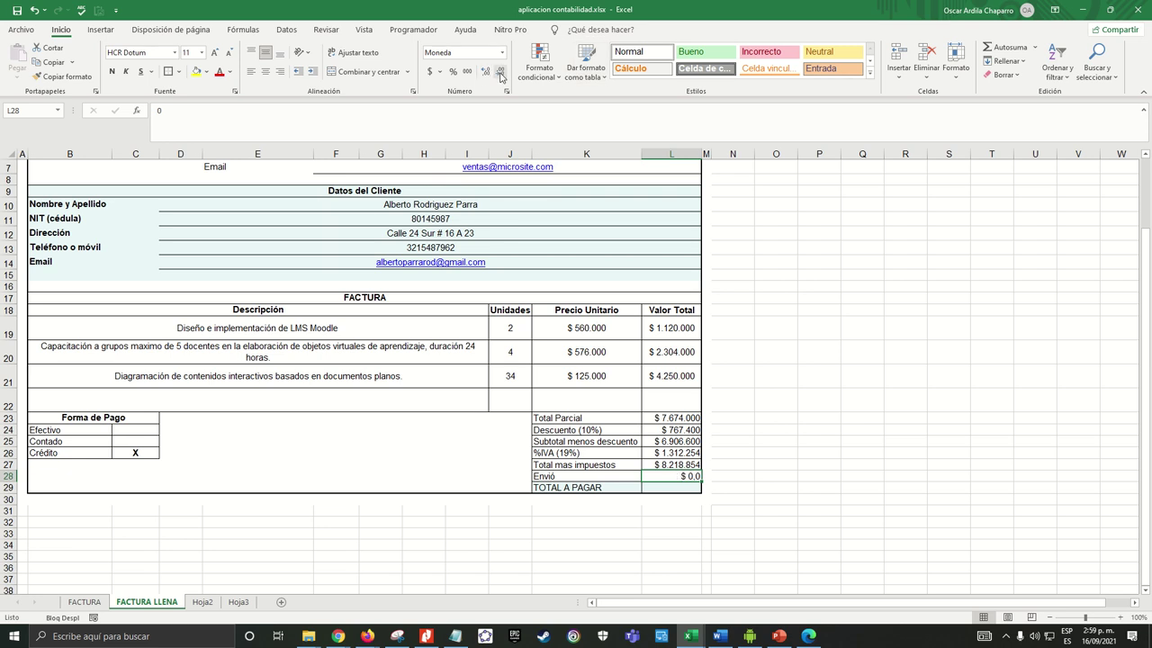
click(500, 76)
click(747, 335)
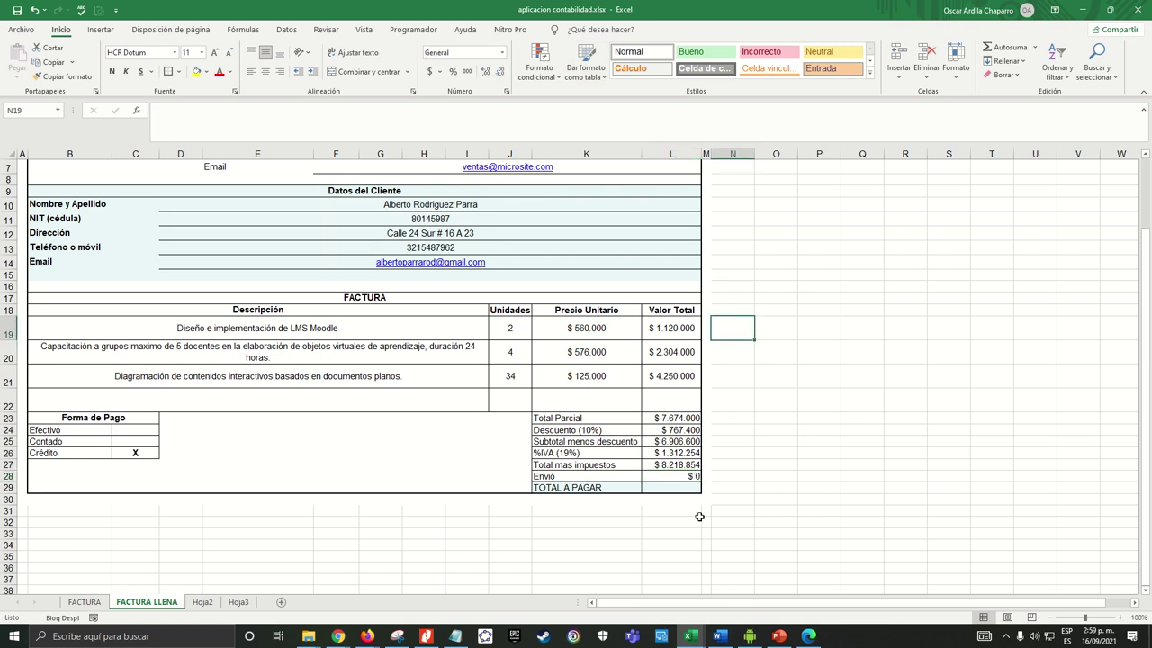
click(670, 486)
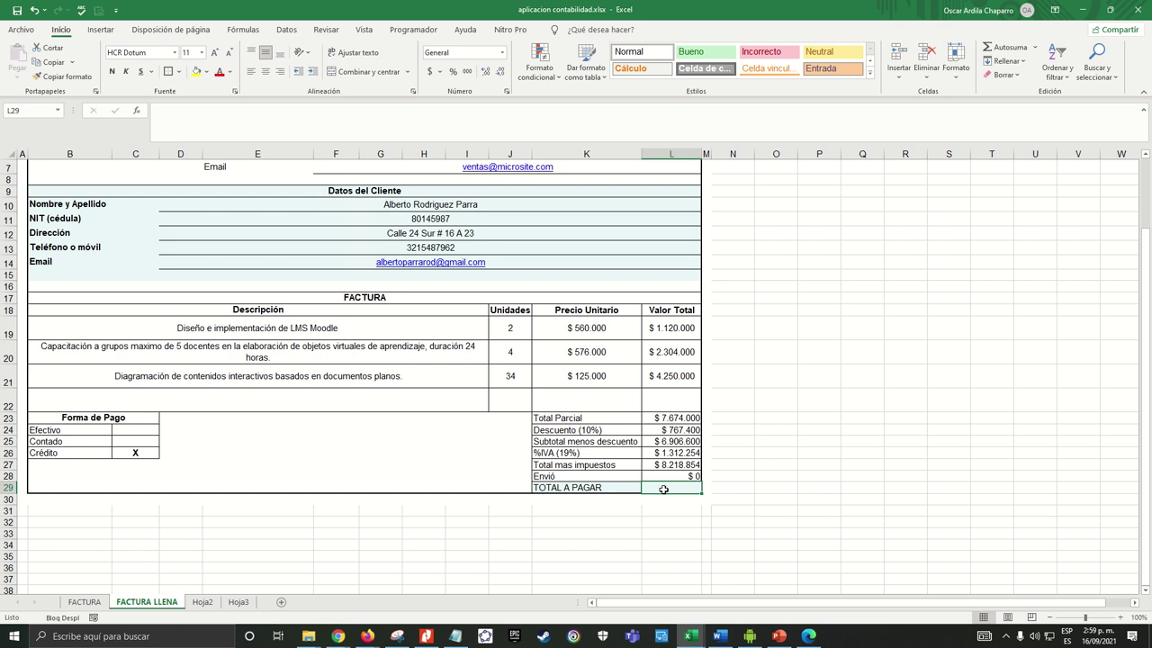
Enter the formula =L27+L28 in the TOTAL A PAGAR cell L29
text(=)
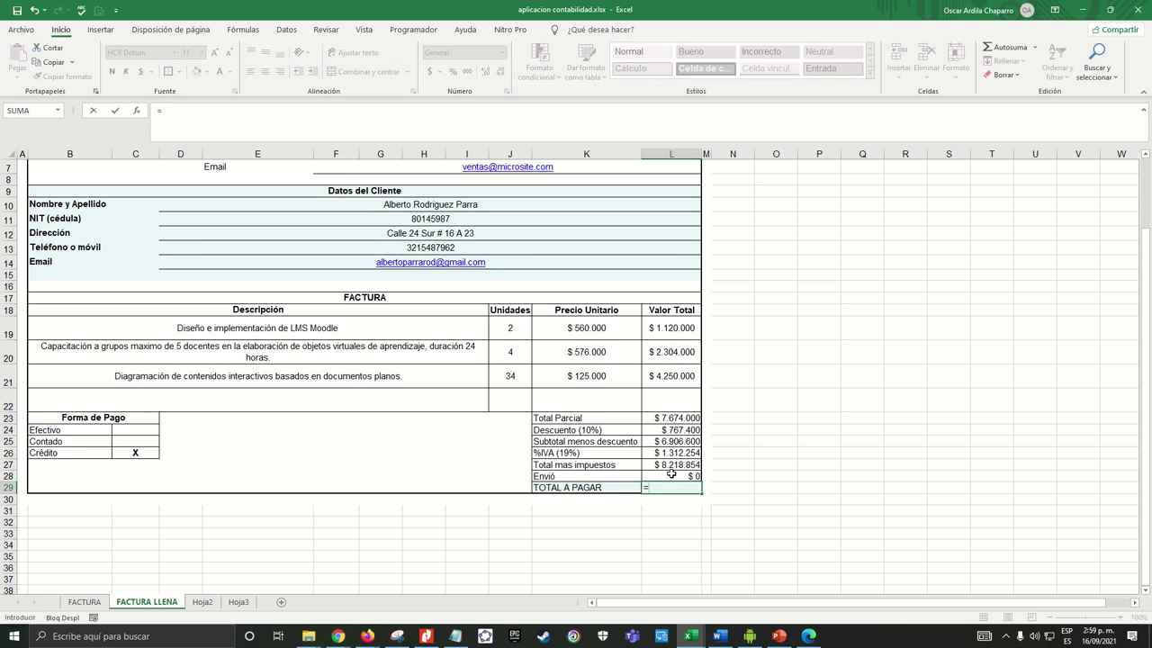
click(672, 465)
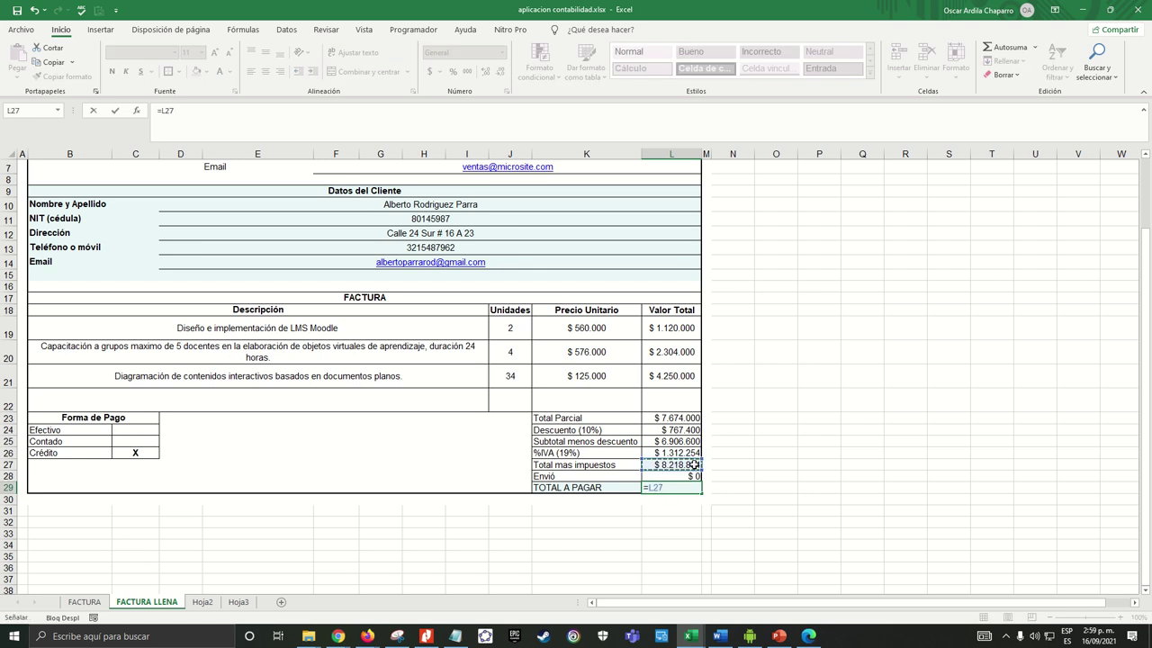
text(+)
click(681, 476)
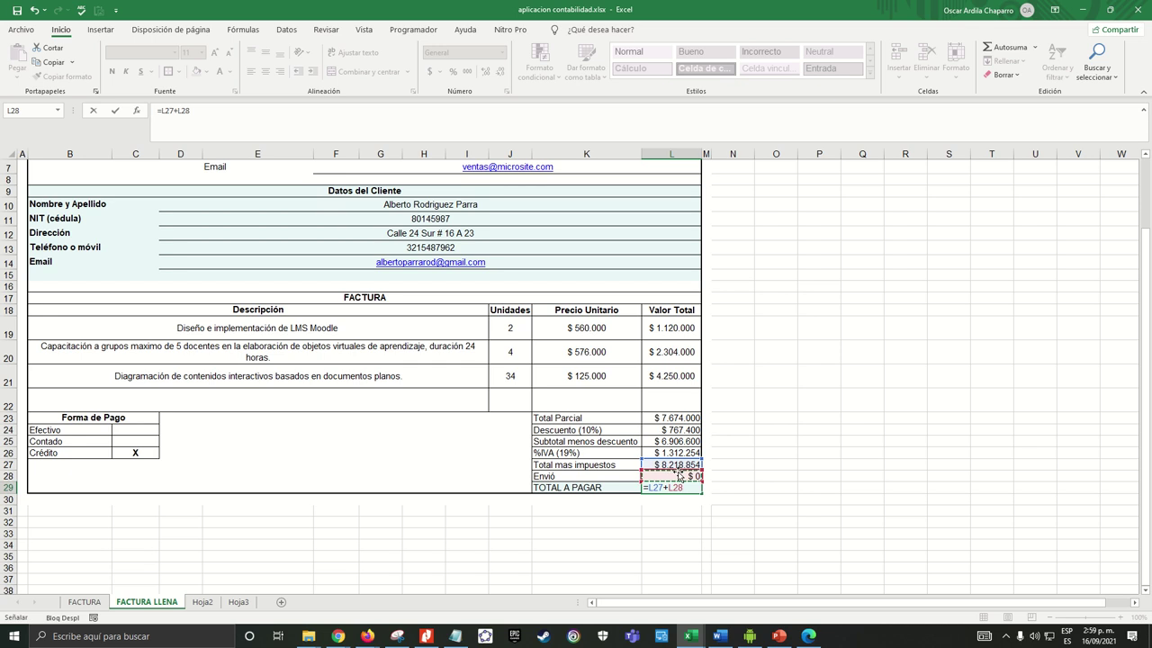
key(Return)
Make the TOTAL A PAGAR amount of $ 8.218.854 bold
click(670, 488)
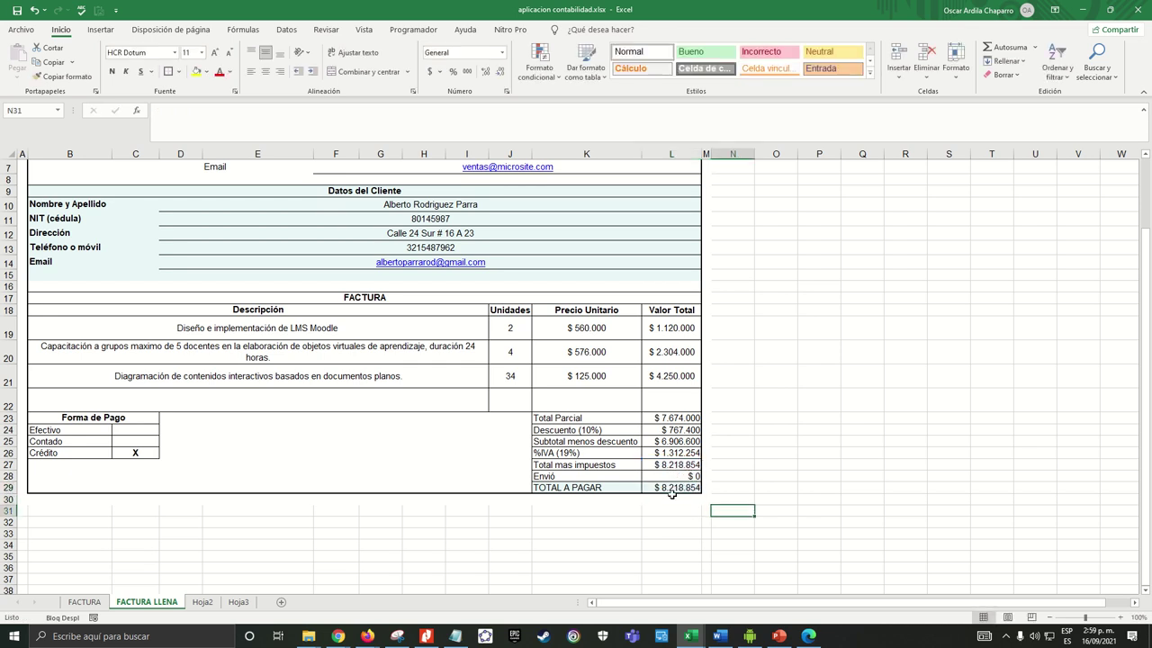
click(112, 71)
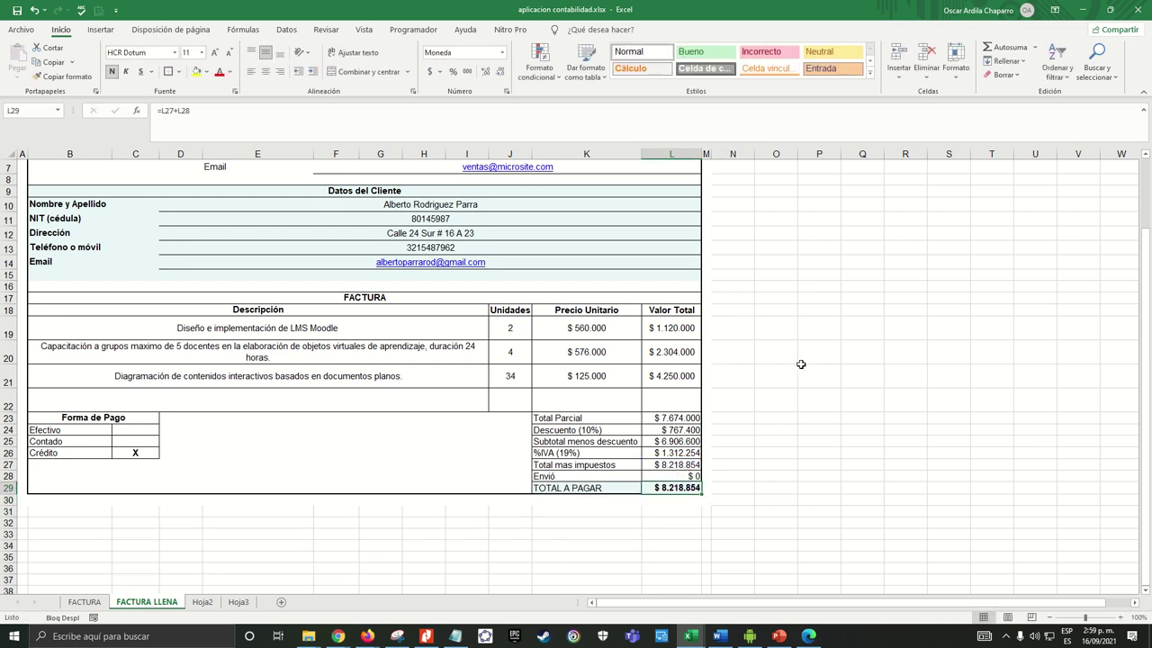
click(821, 418)
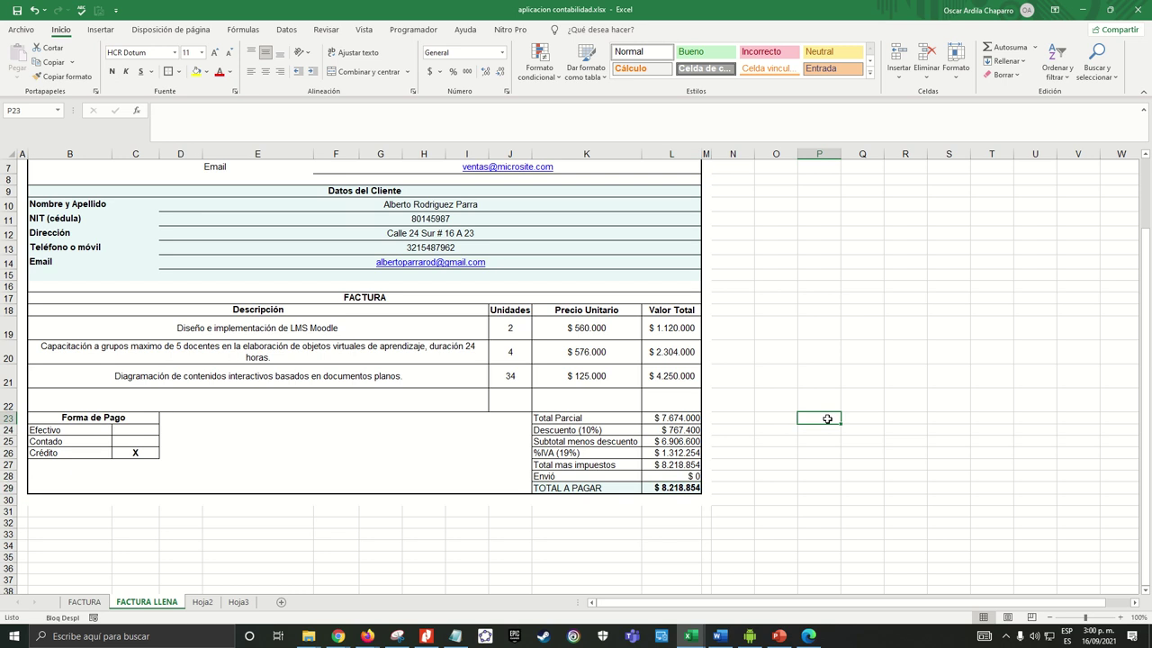
click(672, 488)
scroll(767, 434, up, 2)
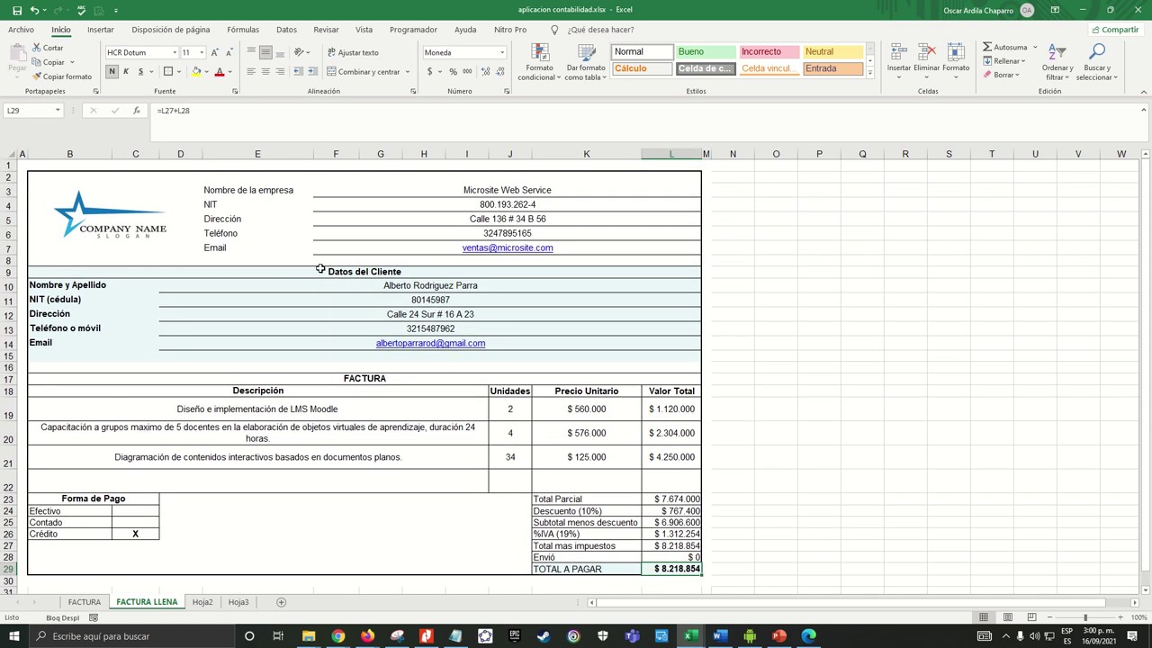
click(673, 557)
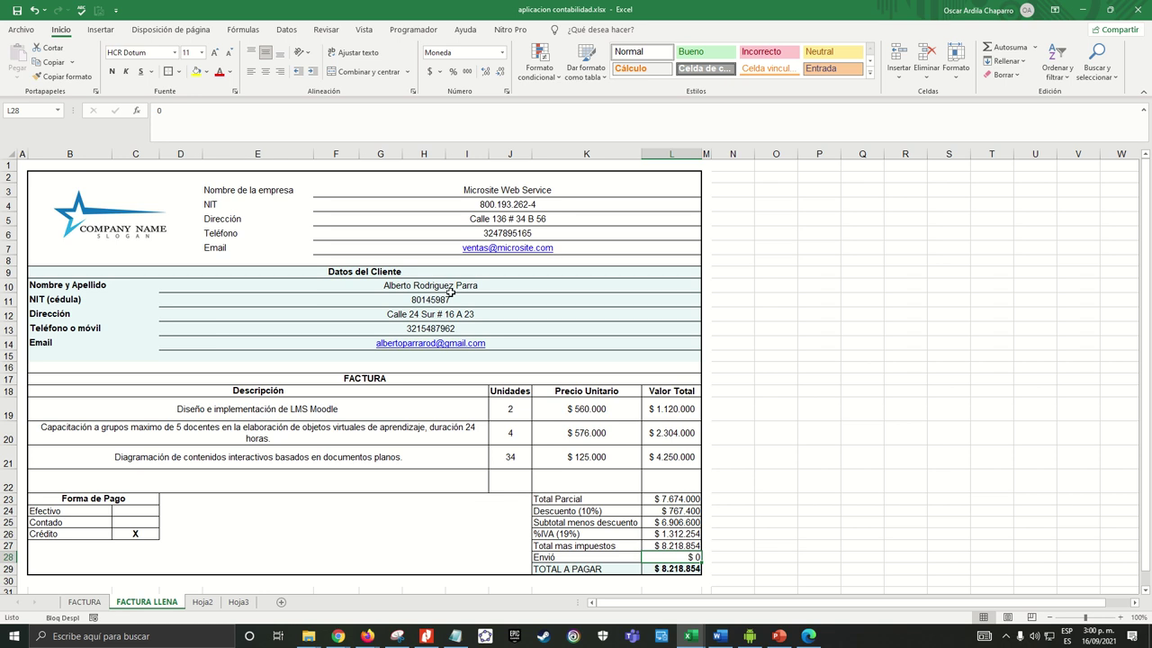
Switch to the blank FACTURA invoice template sheet
click(84, 601)
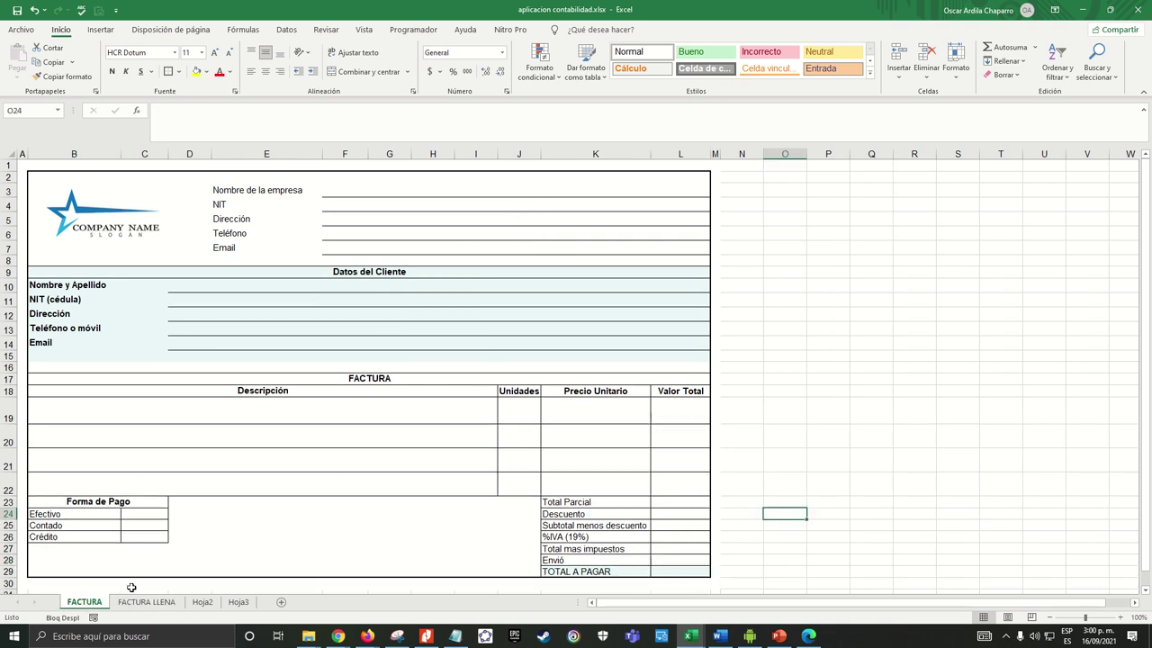